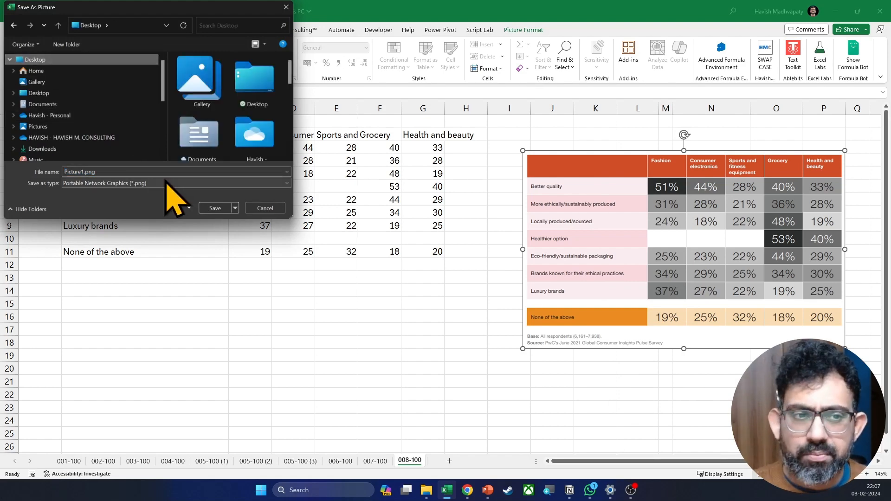
Save the reference table picture to the Desktop as Picture1.png
left_click(213, 207)
Switch to Chrome, open coolors.co in a new window and go to its tool for extracting a palette from an image
mouse_move(469, 496)
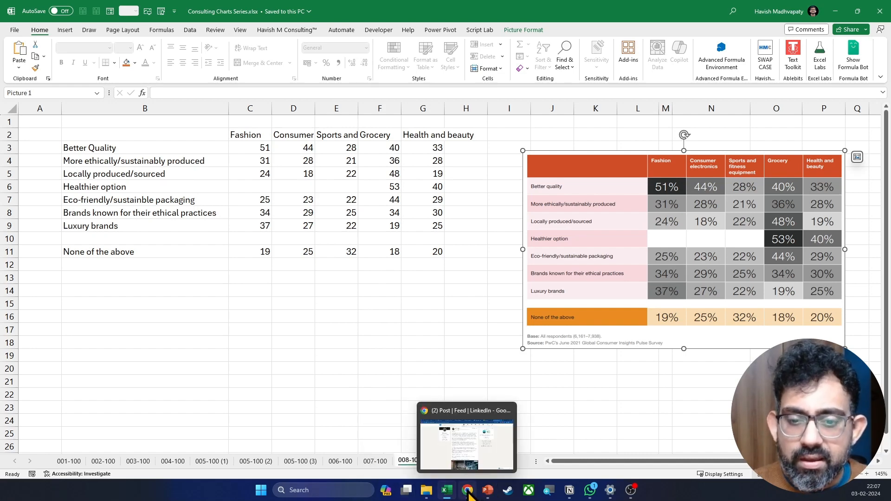
left_click(465, 443)
key("ctrl+n")
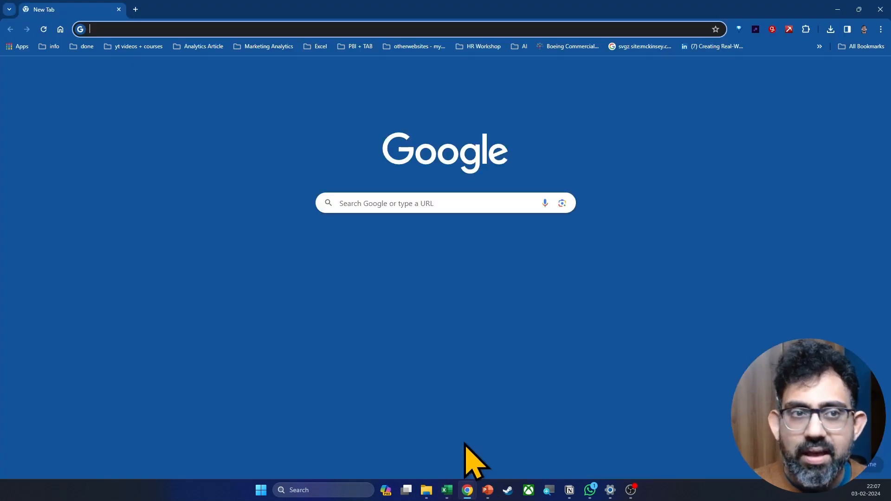
type("coolors.co")
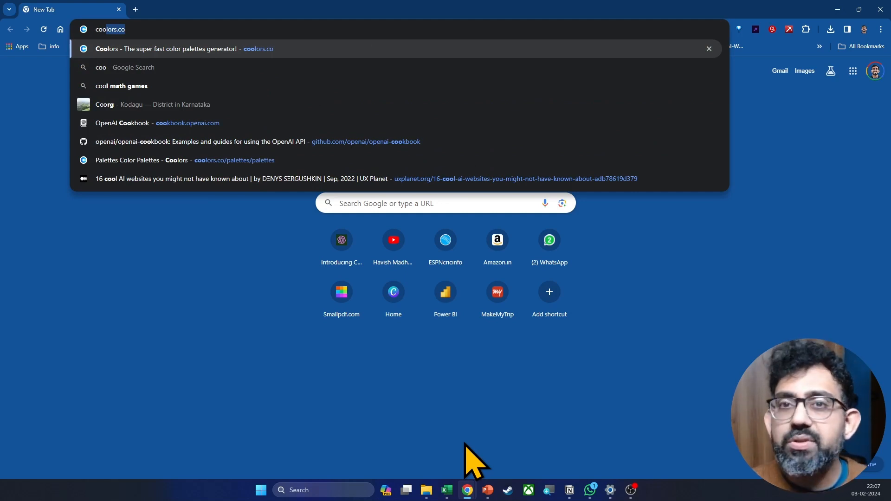
key("Return")
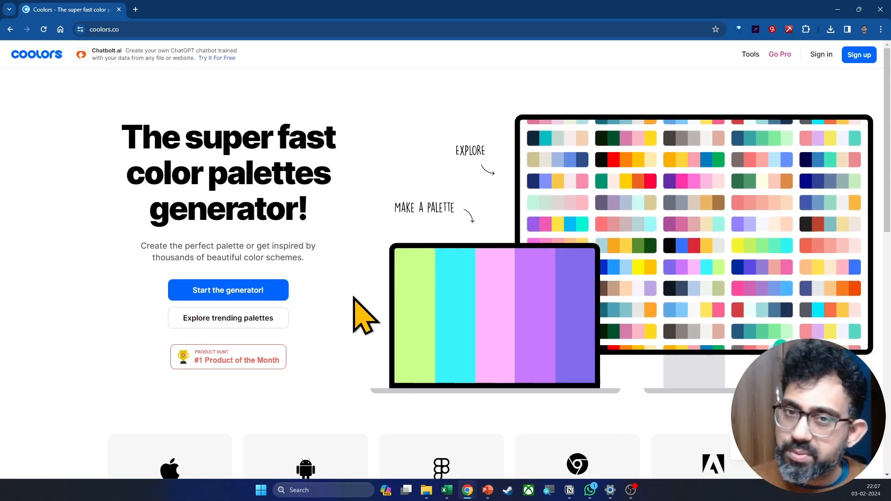
scroll(364, 278, "down", 8)
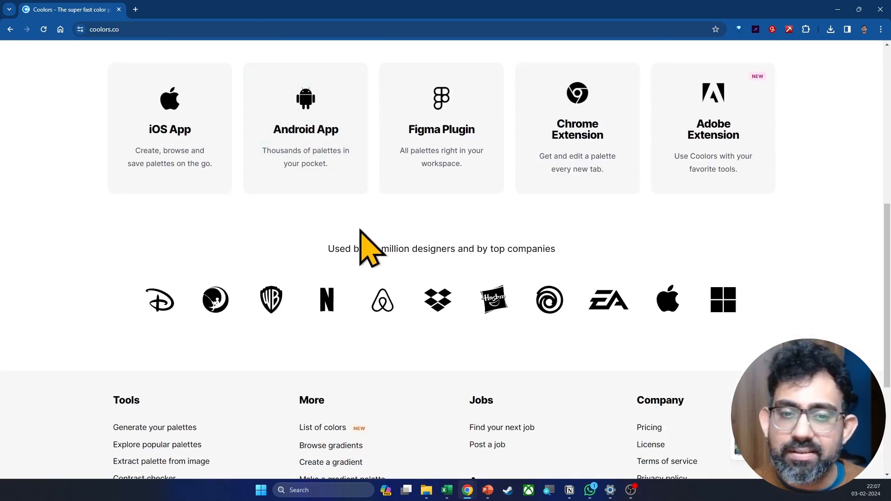
scroll(358, 230, "down", 2)
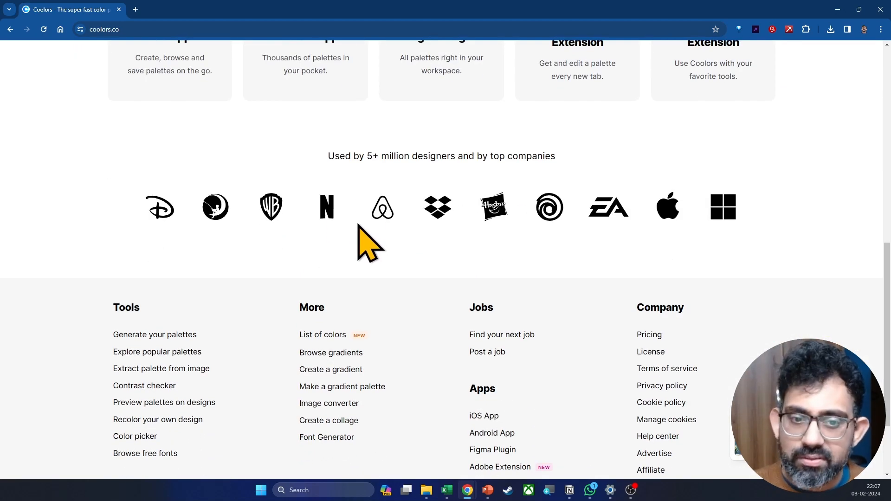
scroll(355, 232, "down", 2)
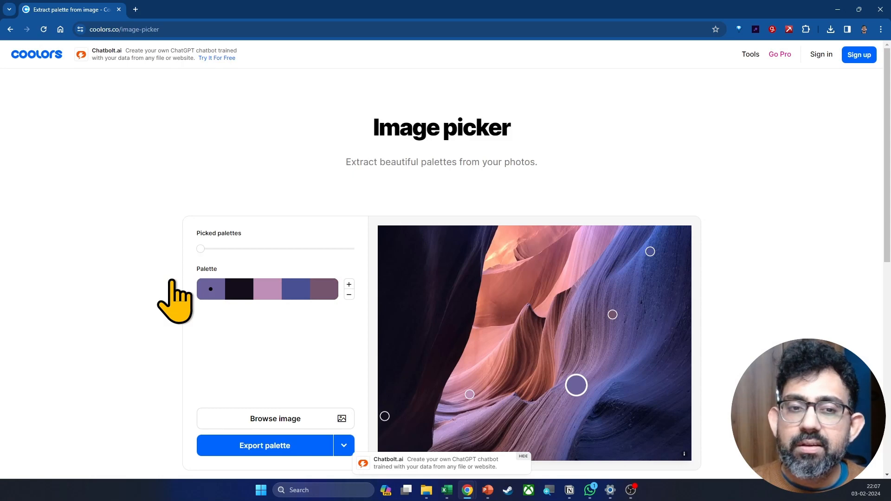
Load Picture1.png from the Desktop into the Image picker
left_click(294, 419)
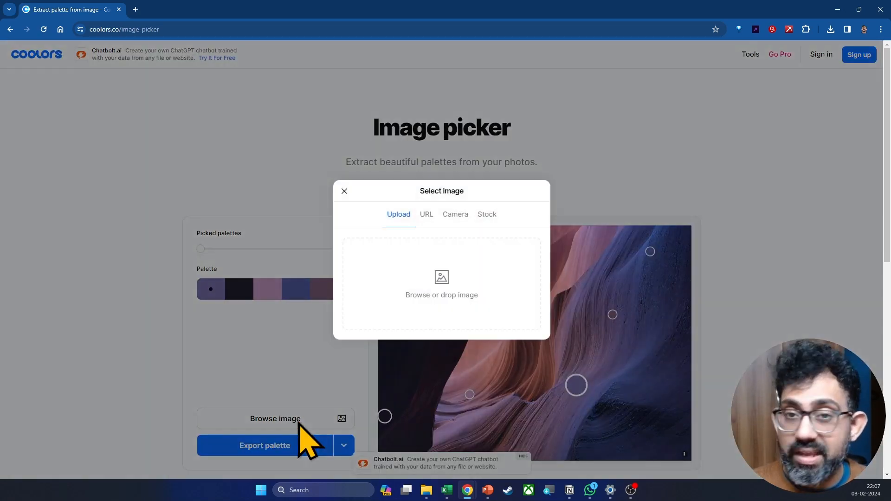
left_click(447, 289)
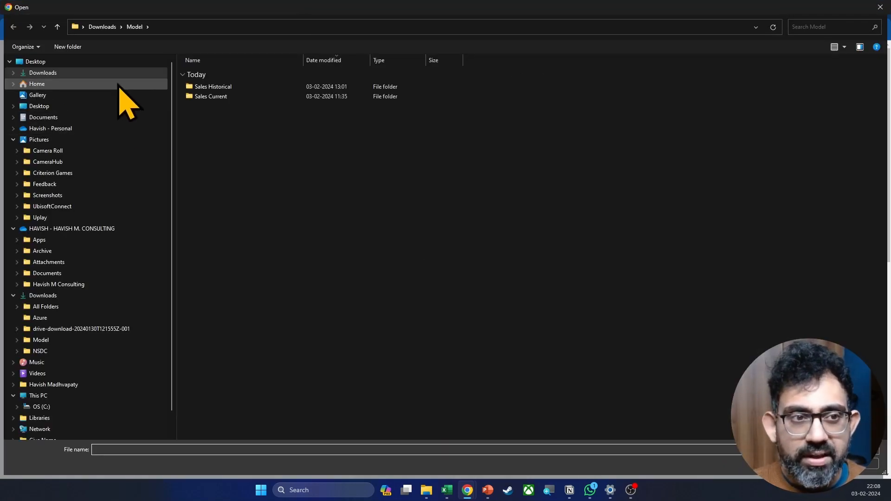
left_click(117, 63)
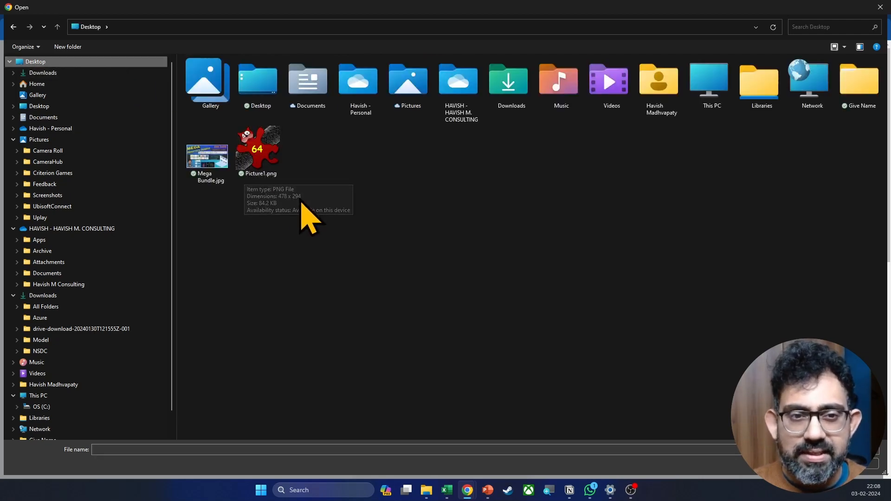
left_click(271, 158)
double_click(271, 158)
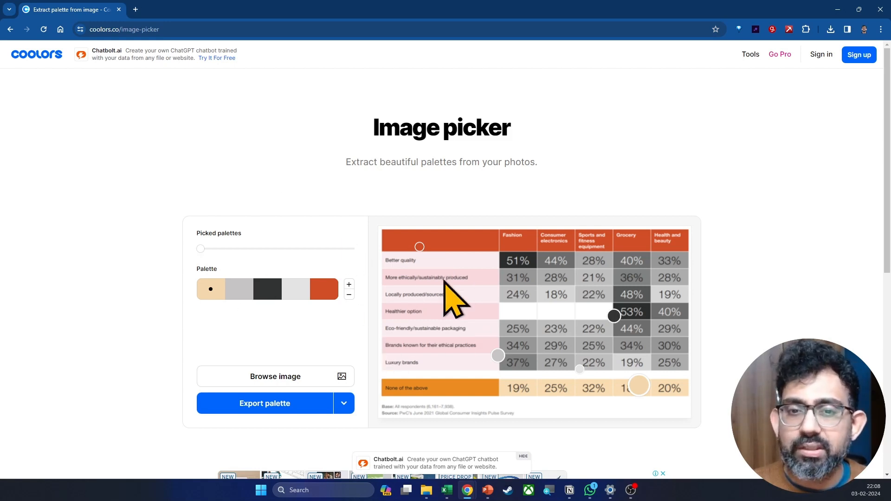
Set the five palette colors by sampling the red header, both pink row shades, the orange "None of the above" label and its pale orange cells
left_click_drag(419, 246, 440, 245)
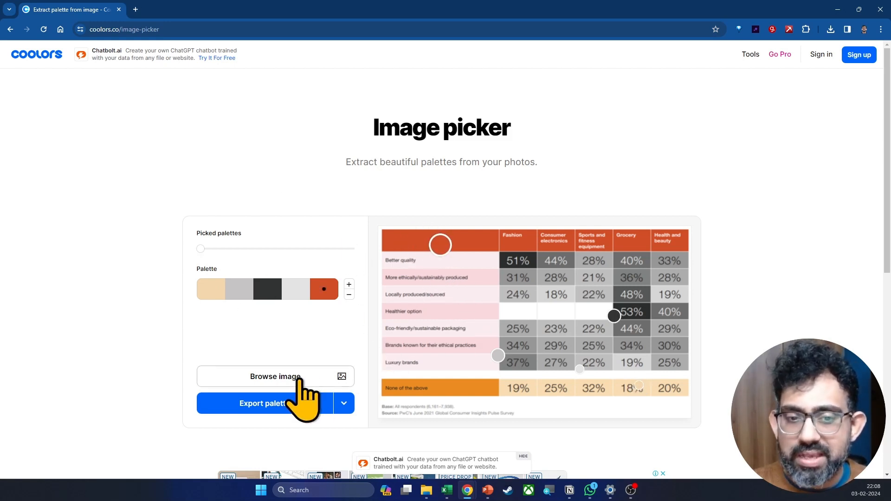
scroll(348, 329, "down", 1)
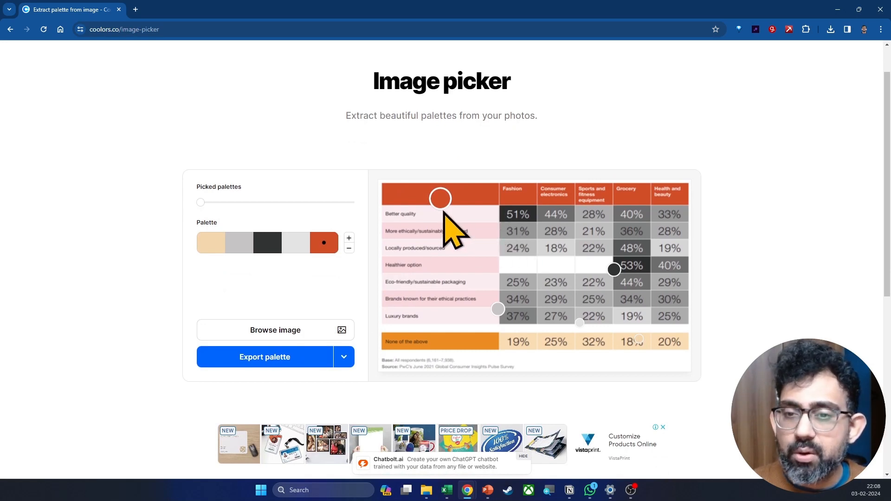
left_click_drag(440, 203, 427, 194)
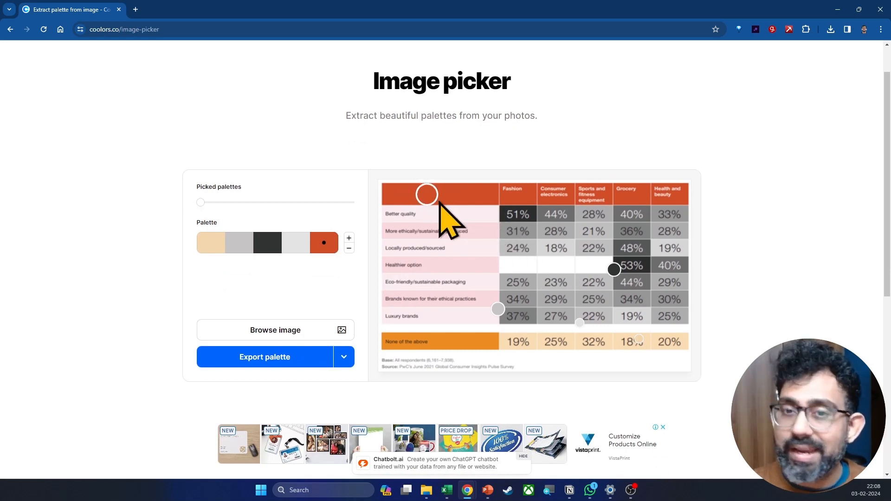
left_click_drag(497, 309, 452, 215)
mouse_move(612, 262)
left_mouse_down()
mouse_move(502, 242)
mouse_move(483, 225)
left_mouse_up()
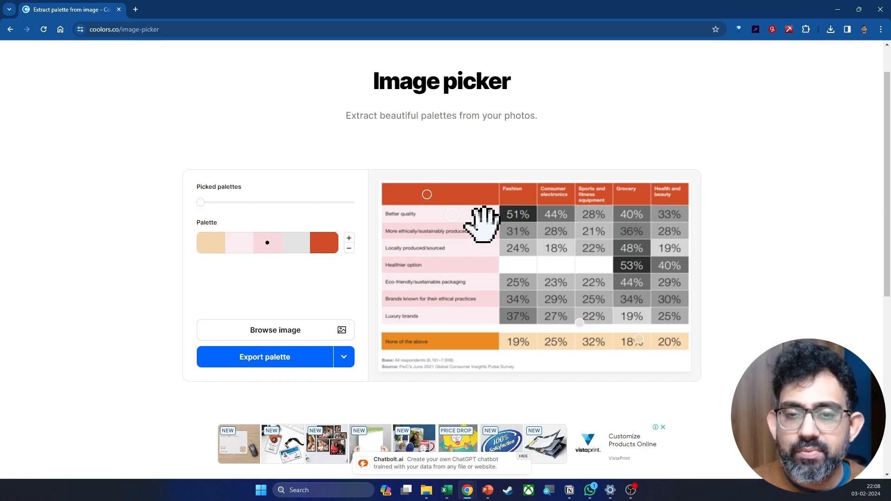
mouse_move(579, 322)
left_mouse_down()
mouse_move(480, 349)
mouse_move(463, 342)
left_mouse_up()
left_click_drag(638, 339, 531, 337)
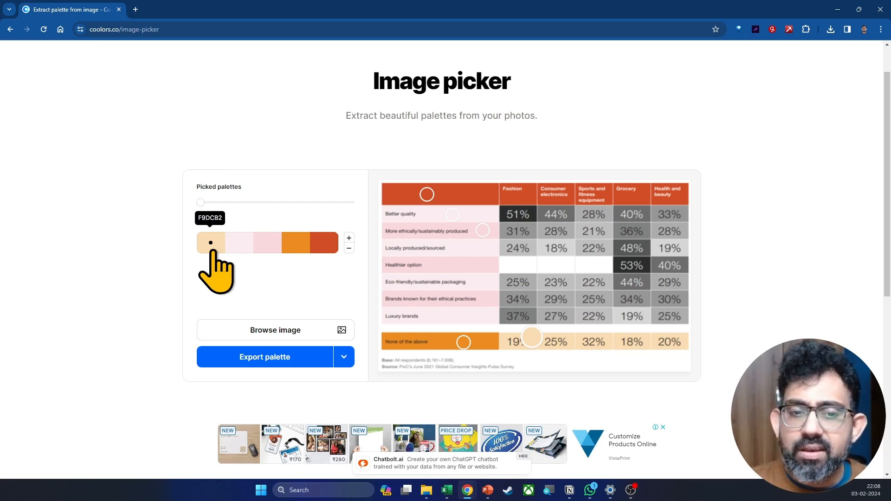
Export the palette as an image titled "temp" using the HEX color space
left_click(310, 362)
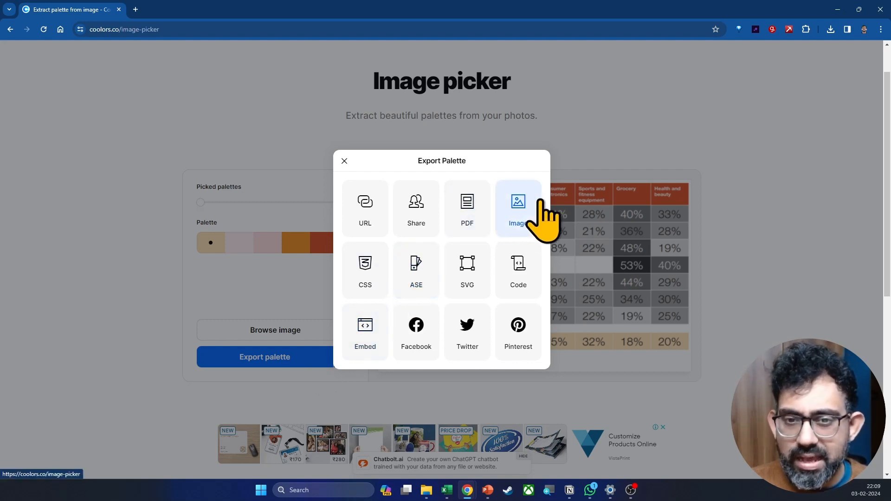
left_click(522, 204)
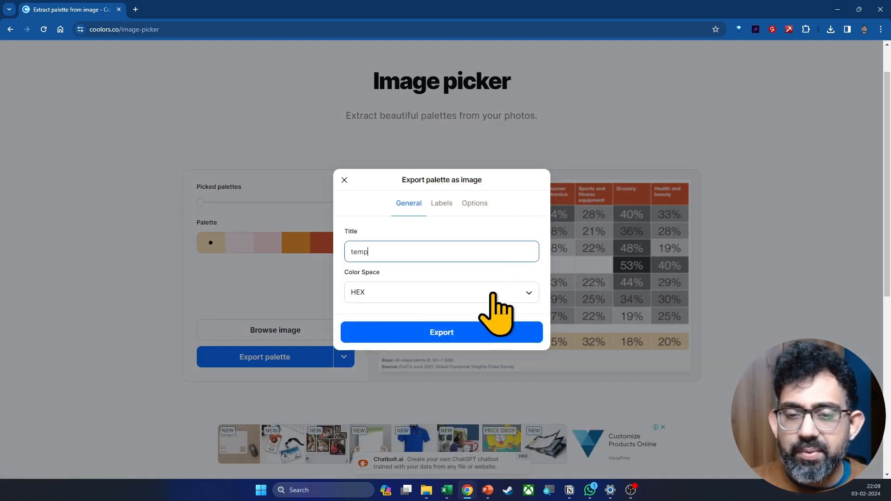
left_click(445, 330)
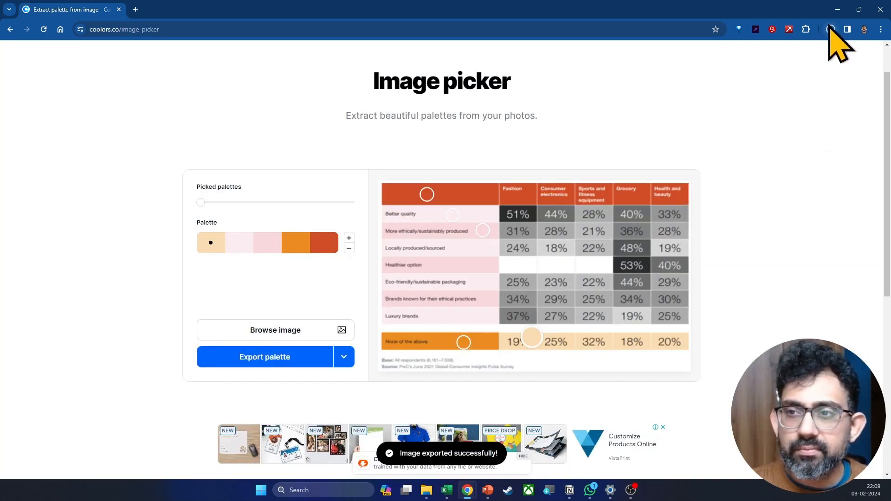
Open the downloaded temp.png, examine the hex code under each palette color and close the viewer
left_click(830, 29)
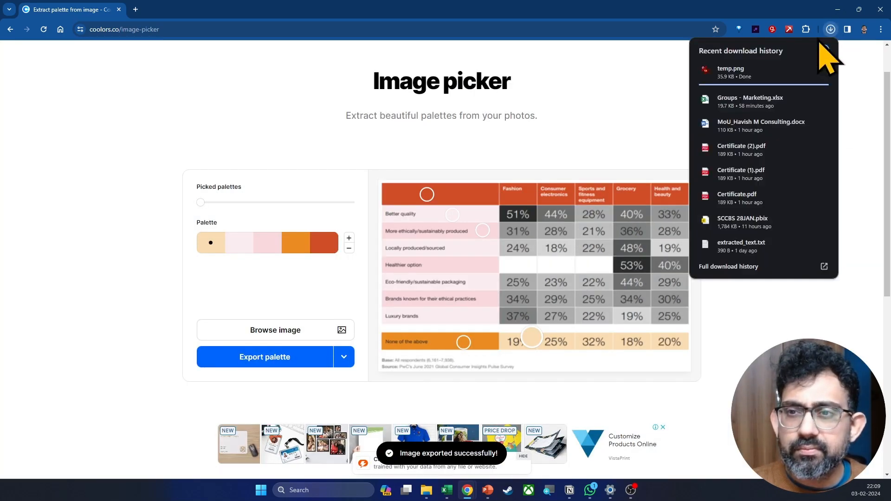
left_click(748, 77)
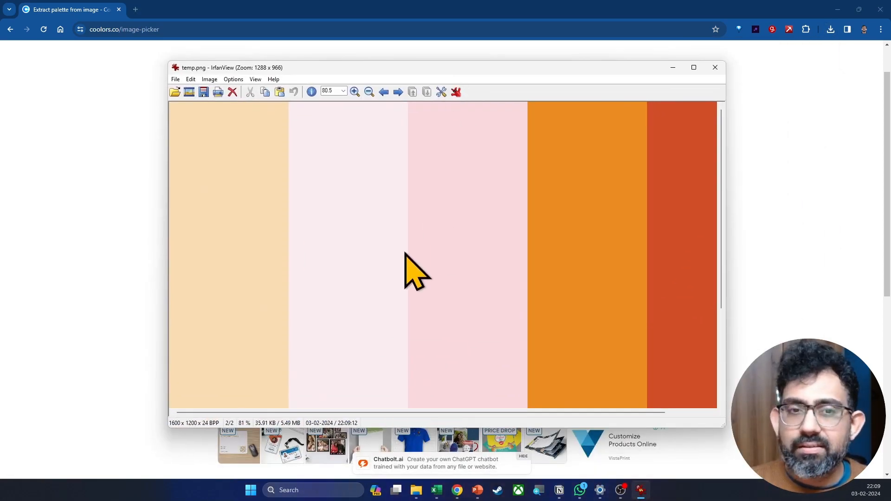
scroll(469, 188, "down", 4)
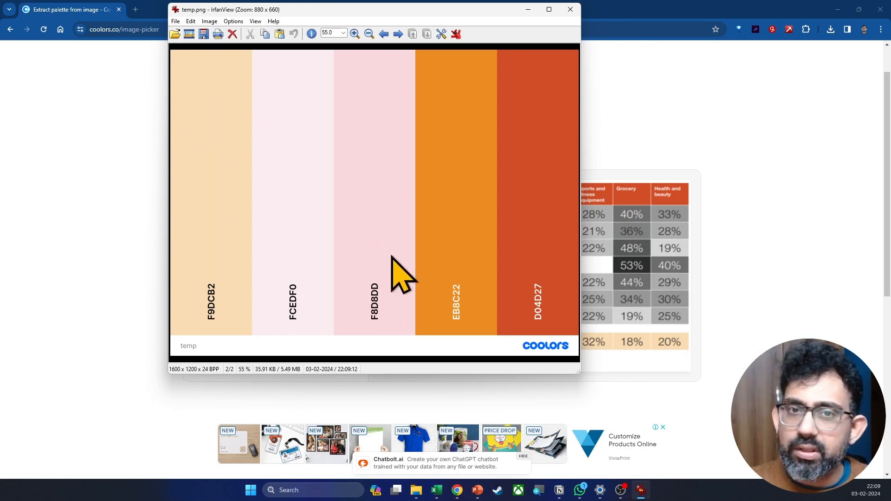
left_click(570, 9)
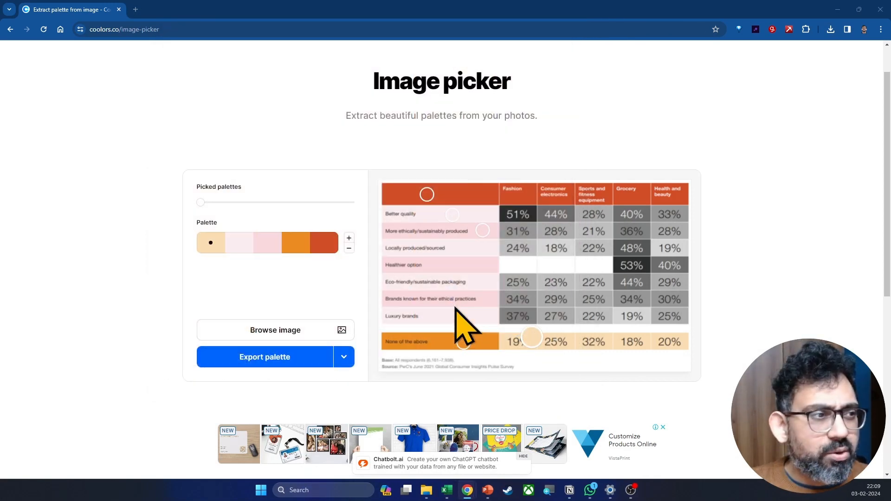
Switch to Excel and insert temp.png from the Downloads folder over the cells, starting at cell F16
key("alt+Tab")
left_click(384, 315)
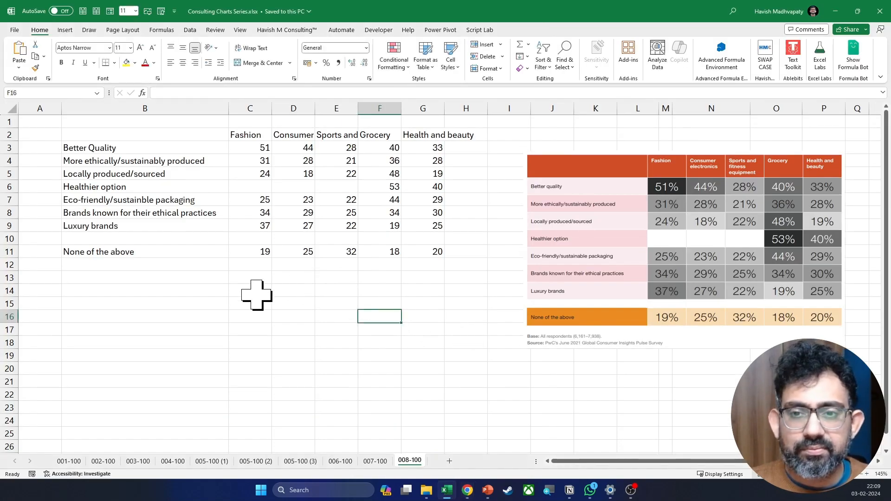
left_click(69, 31)
left_click(115, 52)
mouse_move(126, 84)
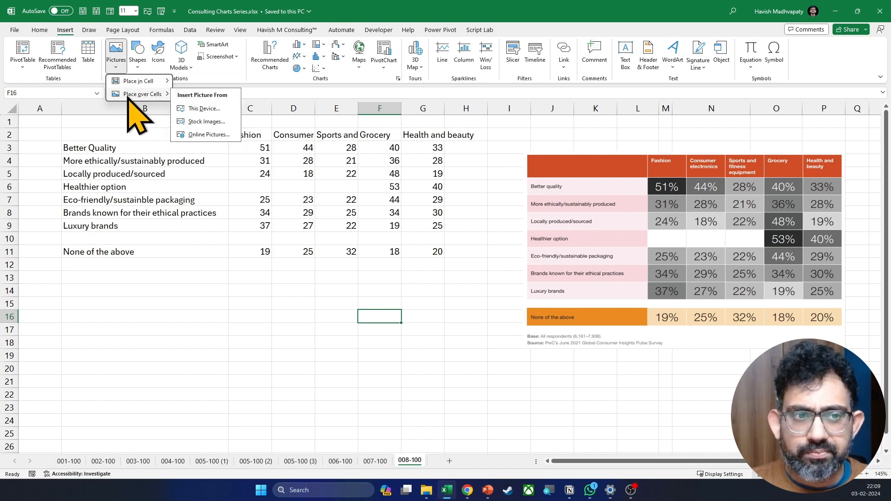
left_click(193, 107)
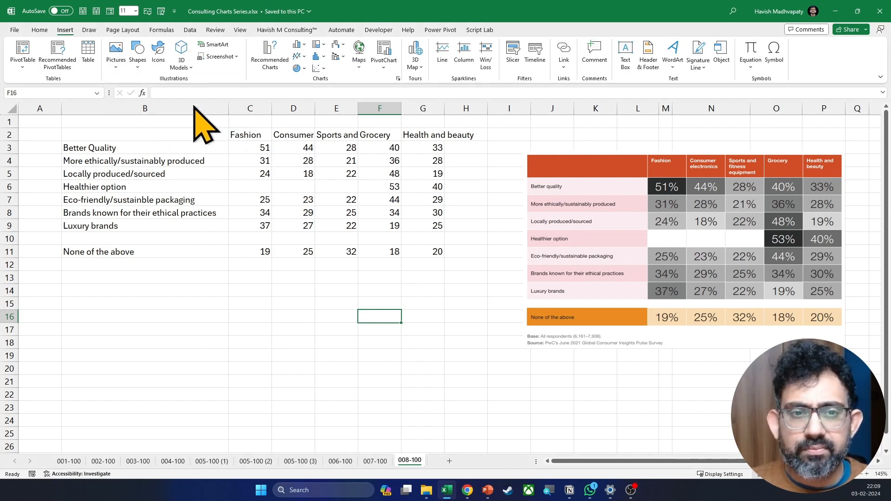
scroll(103, 117, "up", 3)
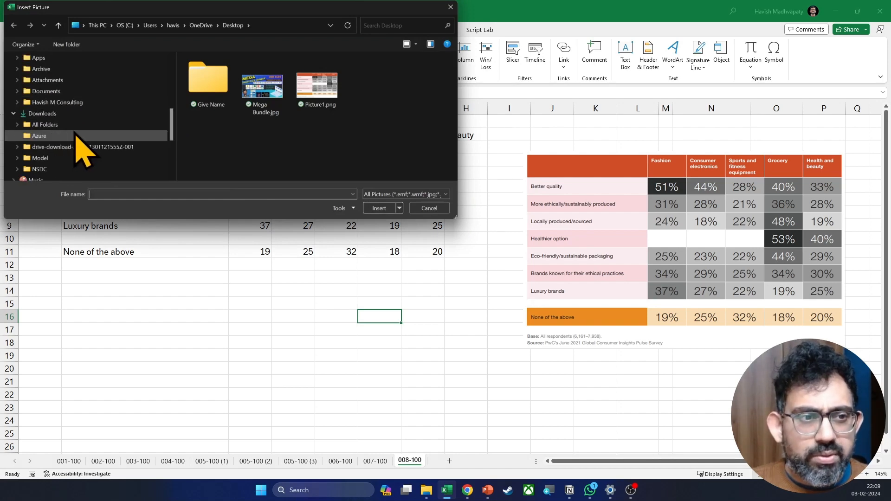
left_click(74, 114)
double_click(203, 93)
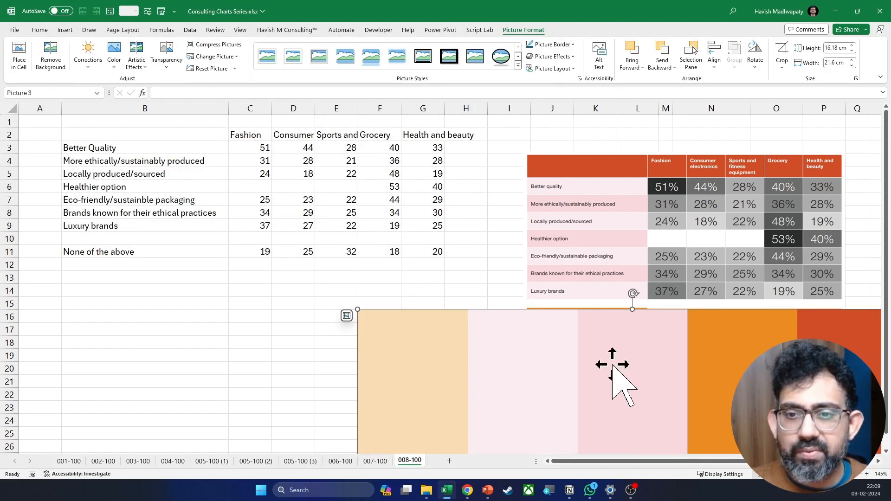
Shrink the palette picture to about 8.5 cm high by 11.35 cm wide and place it below the data's upper rows
left_click_drag(624, 365, 446, 223)
left_click_drag(188, 168, 623, 363)
left_click_drag(621, 393, 508, 253)
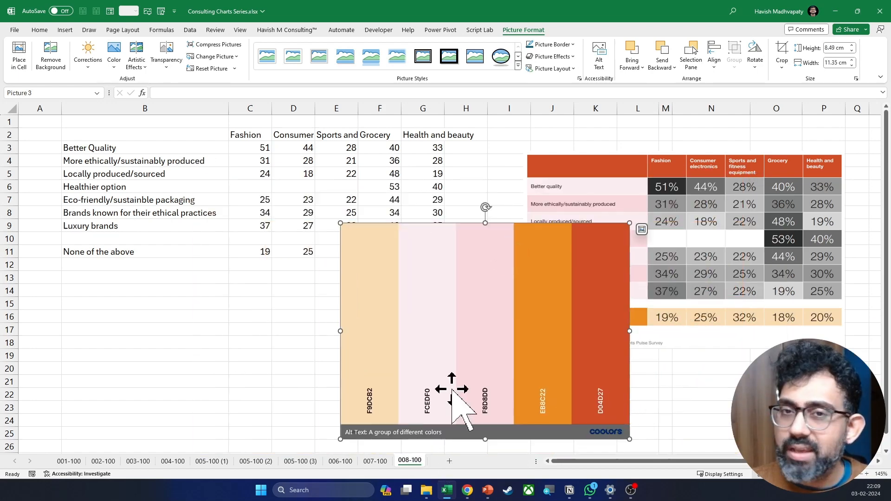
Rotate the palette picture 90° clockwise, shrink it to about 6.4 × 8.6 cm and place it between the data and the reference table
key("alt+Right")
key("alt+Right")
key("alt+Right")
key("alt+Right")
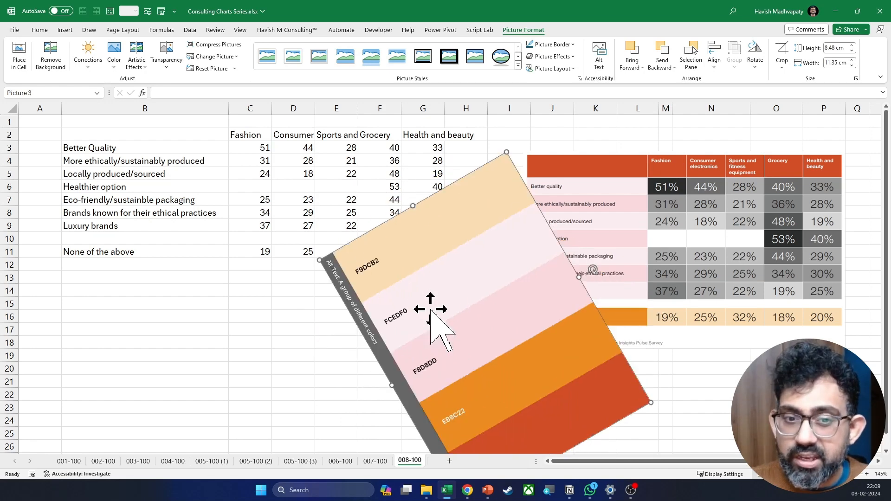
key("alt+Right")
key("alt+Right")
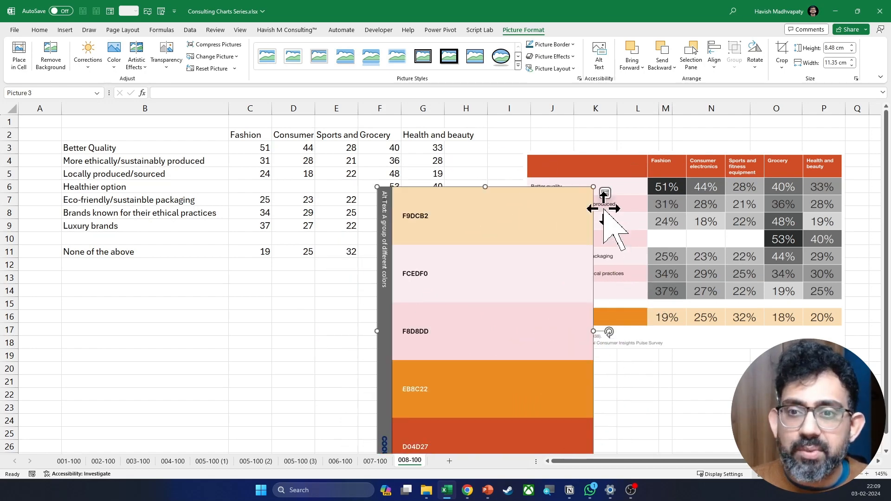
left_click_drag(590, 189, 558, 290)
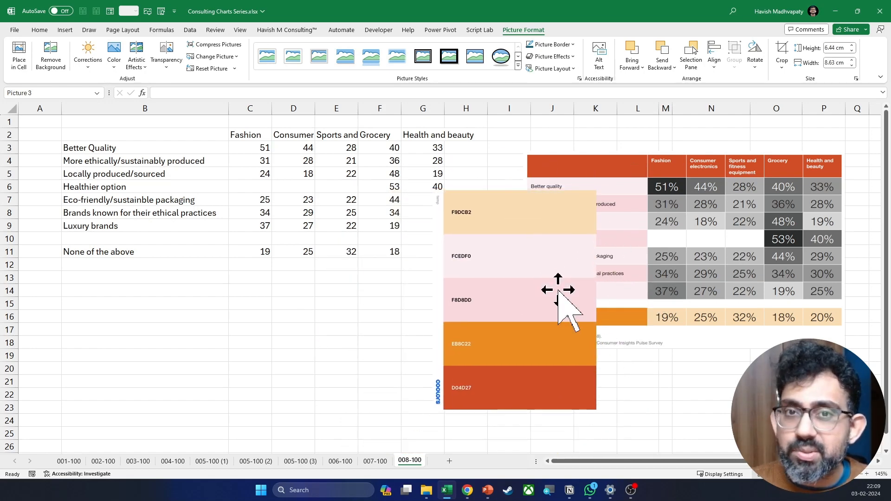
Select the alternating row labels in cells B3, B5, B7 and B9 together
left_click(180, 148)
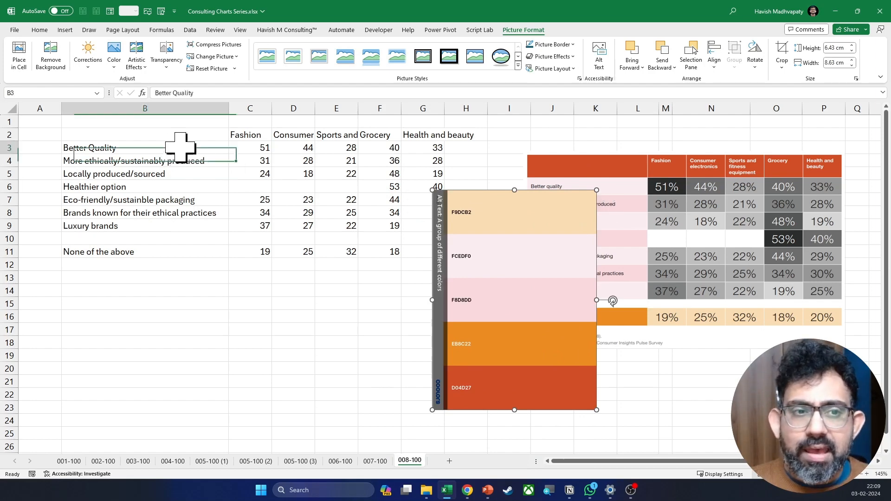
left_click(166, 176, "ctrl")
left_click(161, 201, "ctrl")
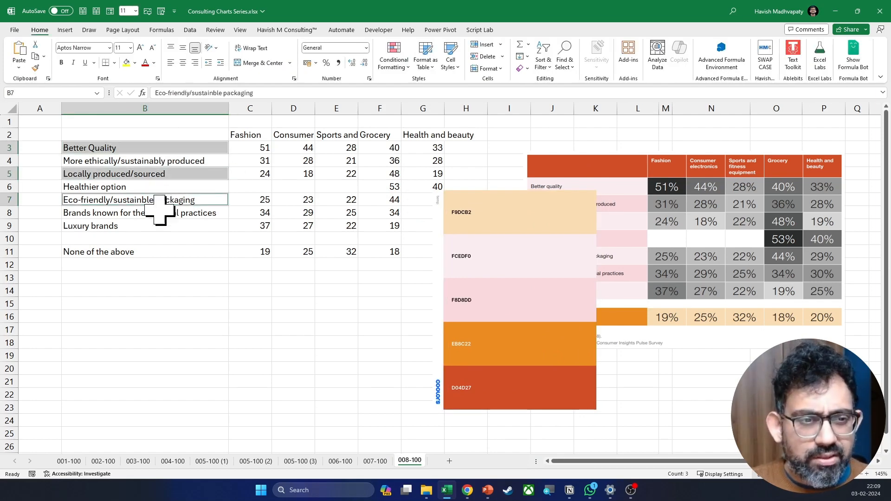
left_click(156, 226, "ctrl")
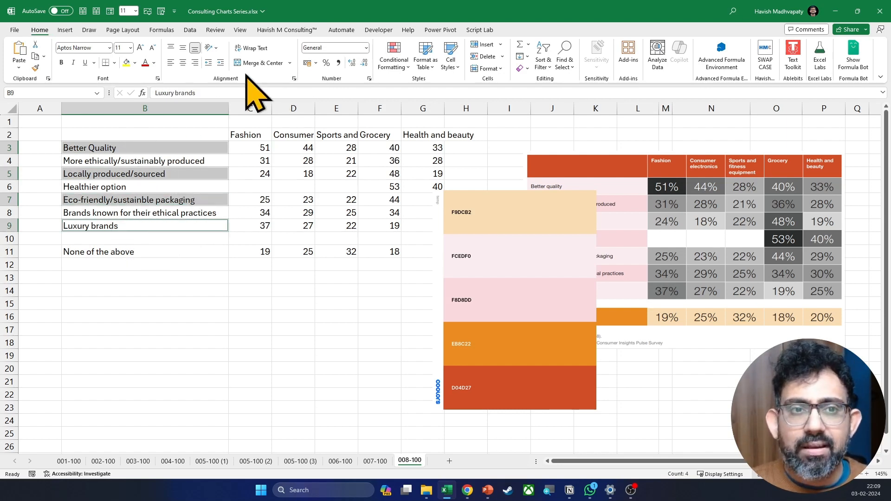
left_click(135, 62)
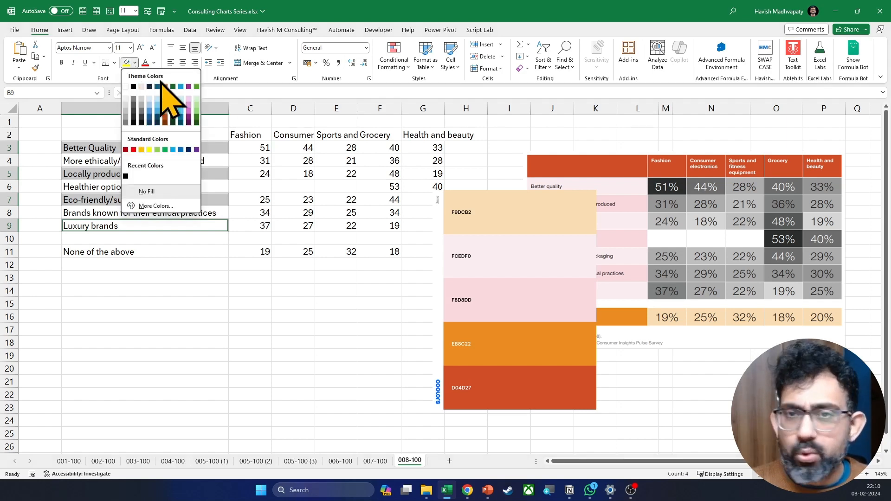
left_click(157, 206)
left_click(227, 115)
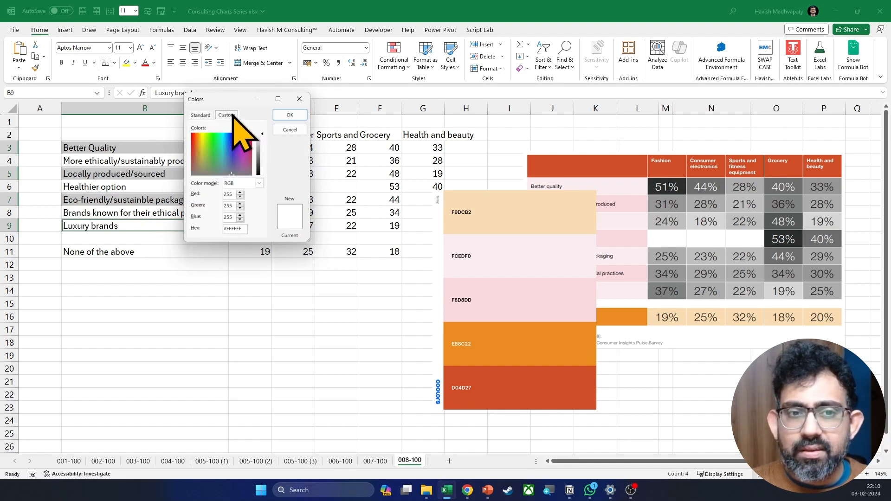
left_click(258, 185)
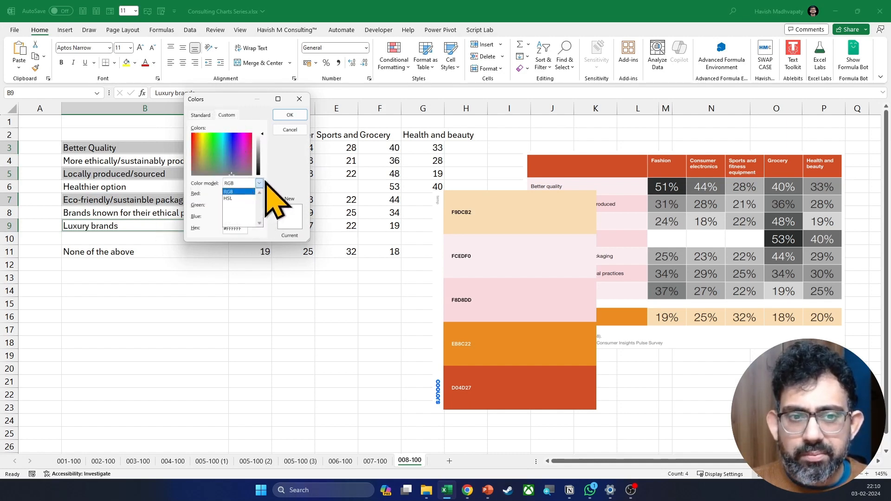
left_click(261, 182)
left_click(236, 228)
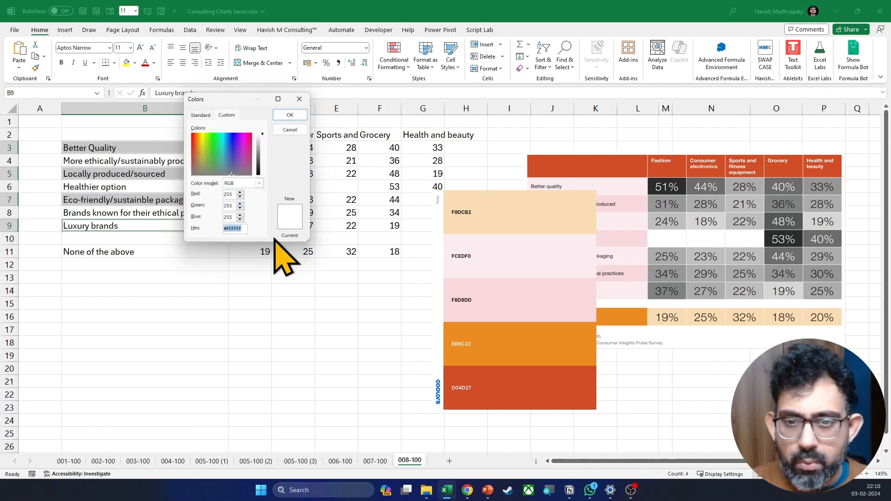
key("Return")
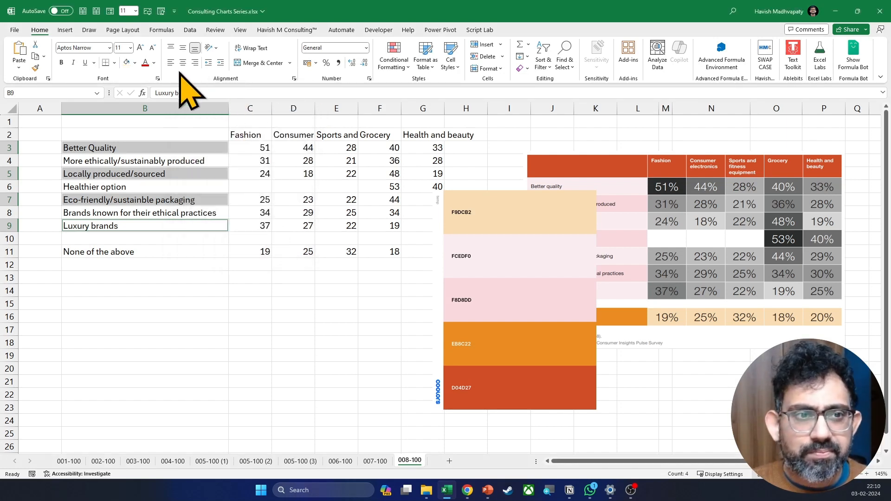
Fill the selected labels B3, B5, B7 and B9 with the custom light pink color FCEDF0
left_click(134, 63)
left_click(158, 201)
left_click(228, 115)
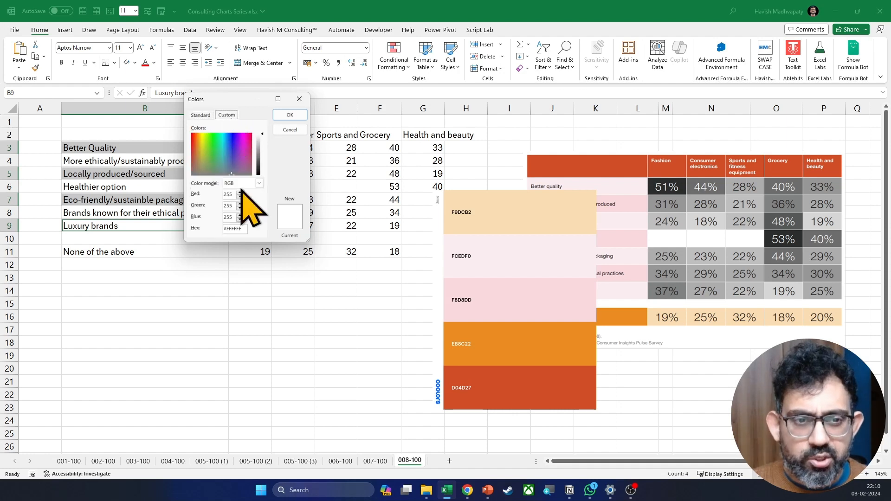
left_click(241, 228)
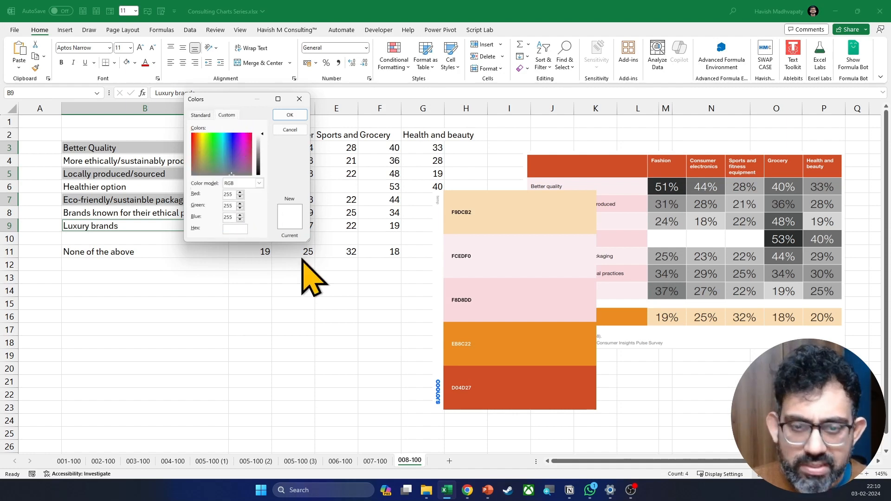
key("Caps_Lock")
type("FCEDF0")
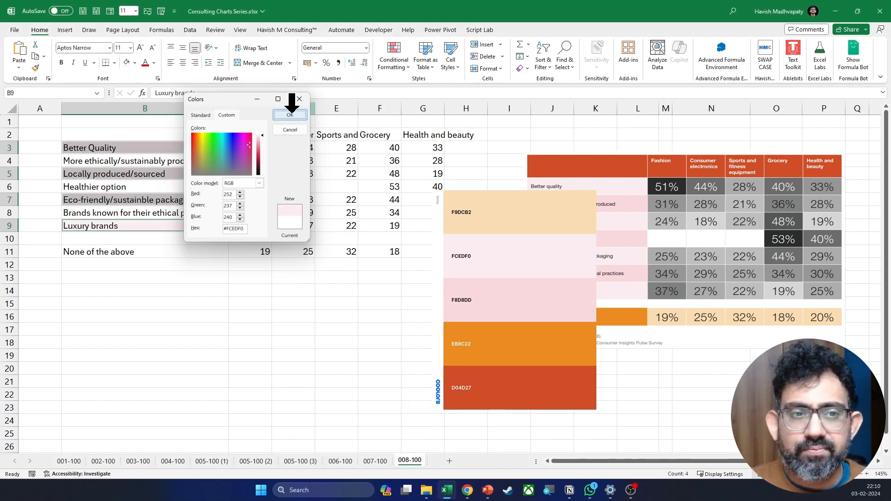
left_click(290, 115)
left_click(218, 241)
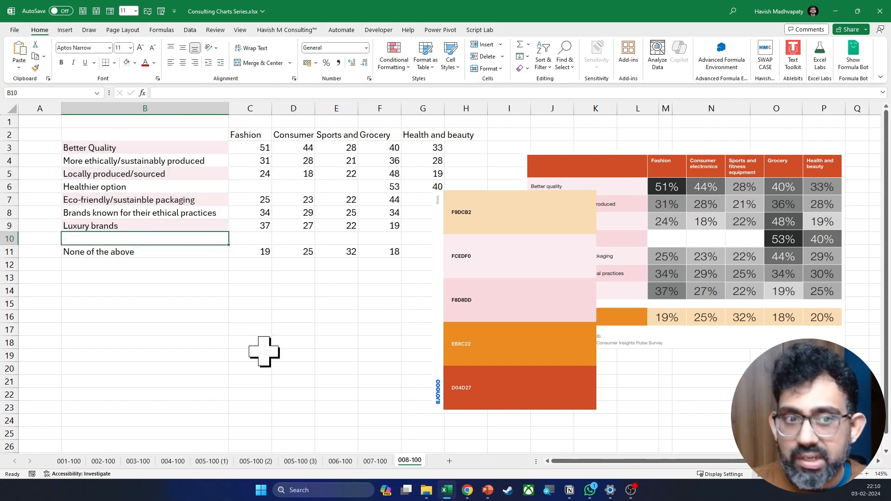
Fill the other alternating labels, B4, B6 and B8, with the custom pink color F8D8DD
left_click(213, 161)
left_click(193, 186, "ctrl")
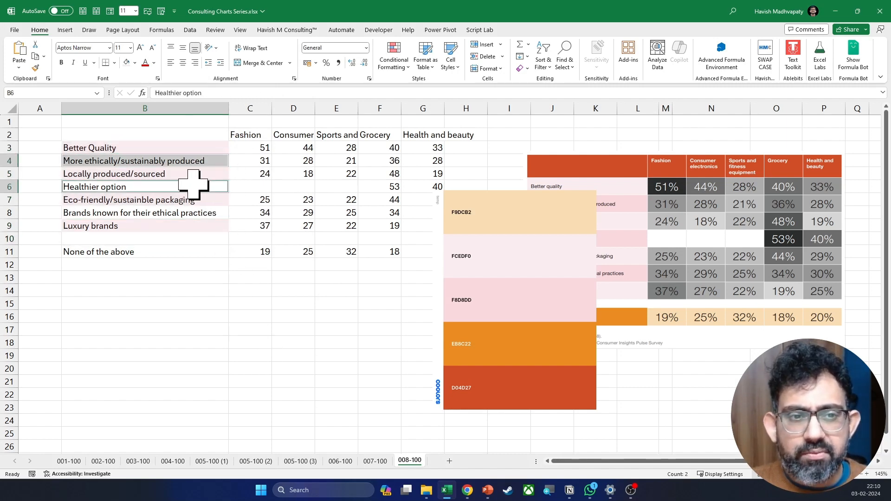
left_click(190, 212, "ctrl")
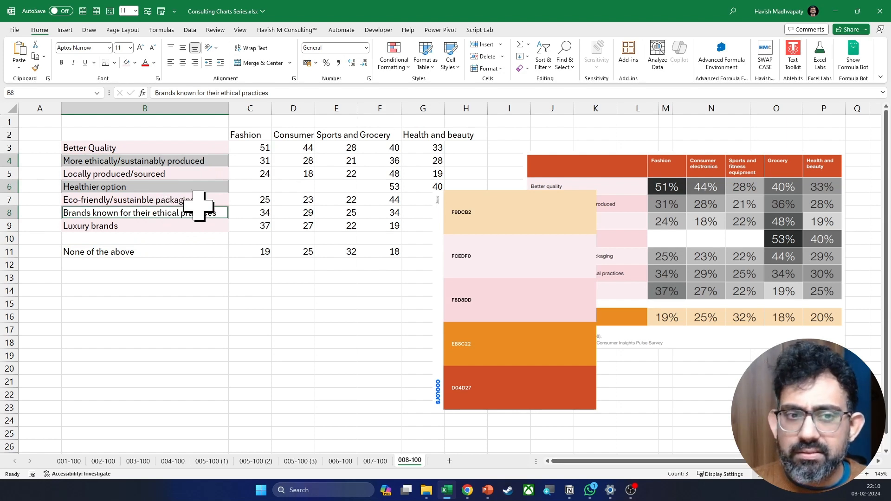
left_click(135, 62)
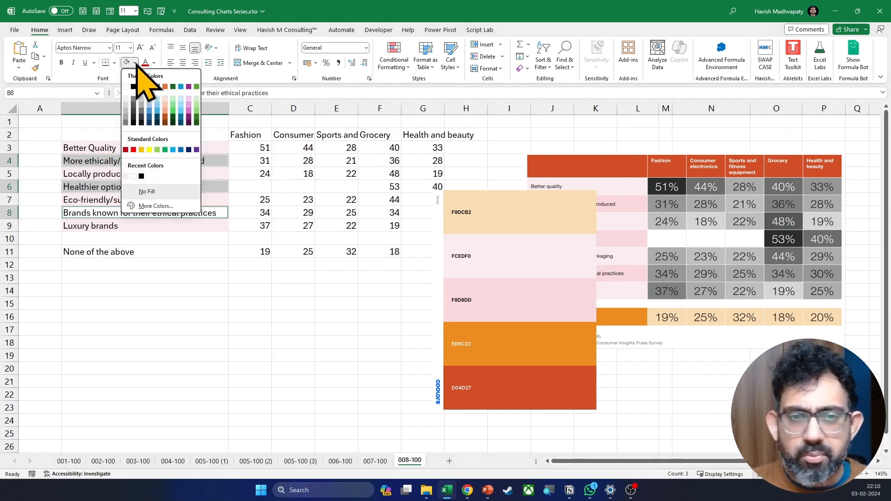
left_click(154, 206)
left_click(226, 115)
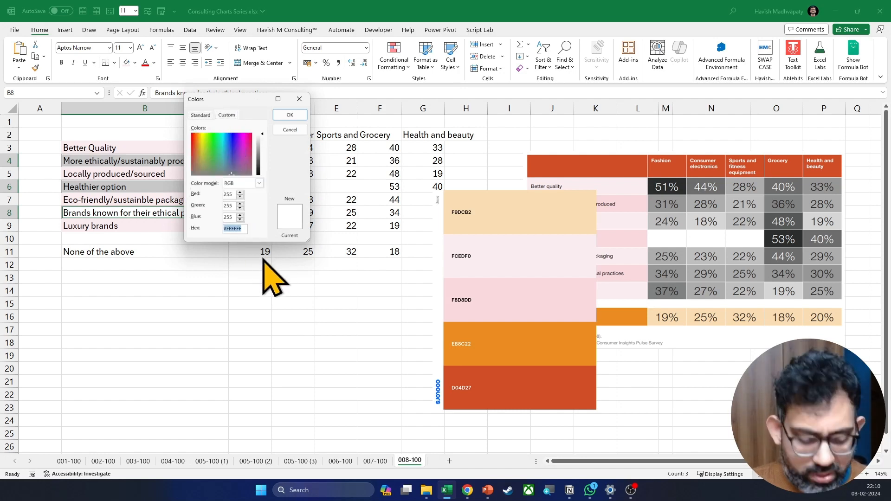
type("F8")
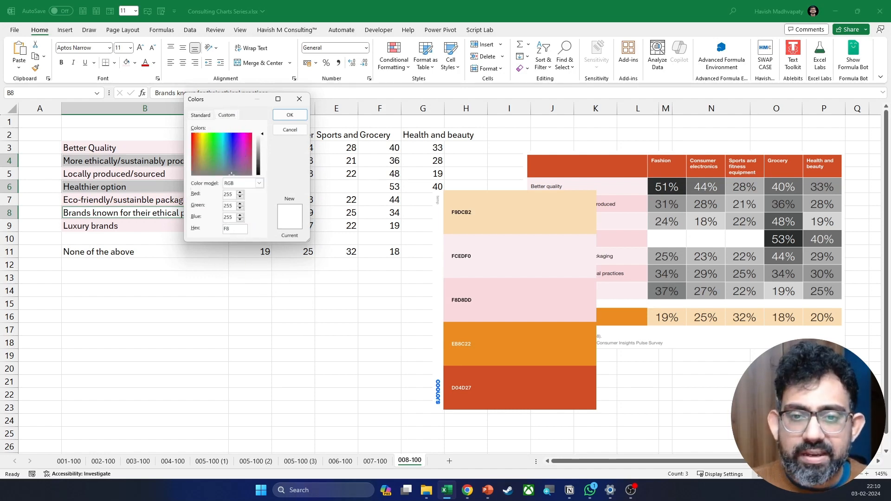
type("D8DD")
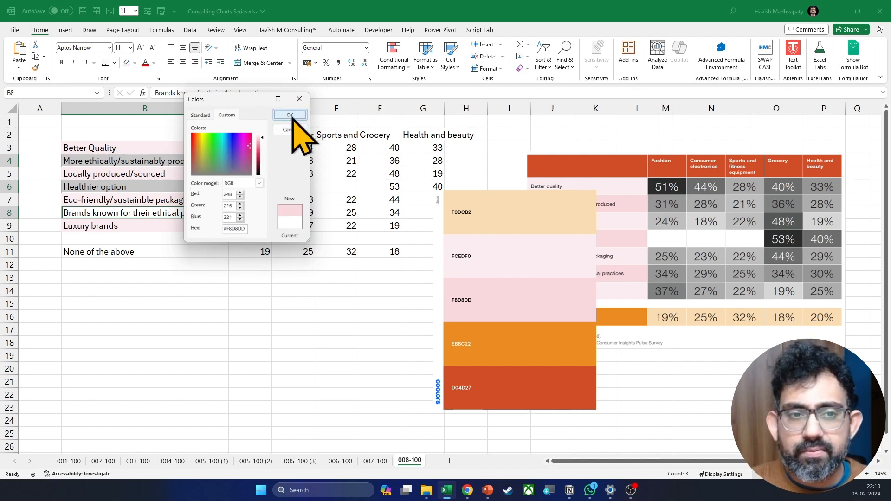
left_click(290, 115)
left_click(223, 278)
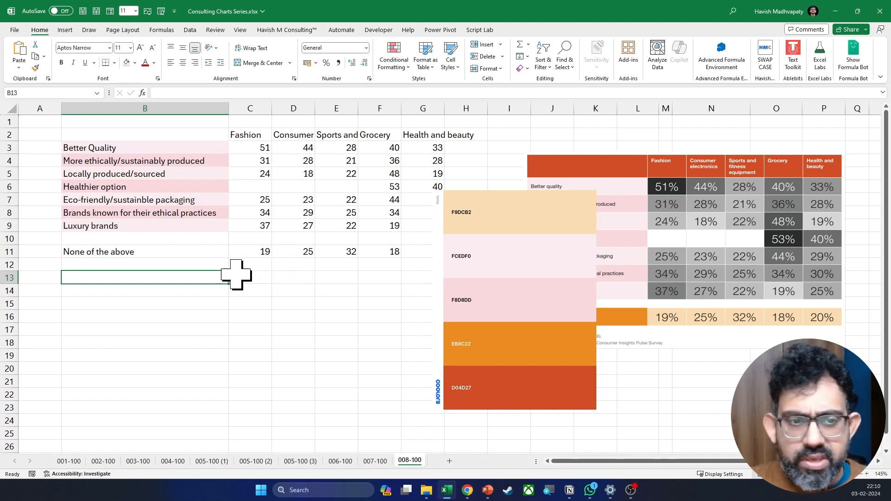
Fill the "None of the above" label in B11 with the custom orange color EB8C22
left_click(193, 254)
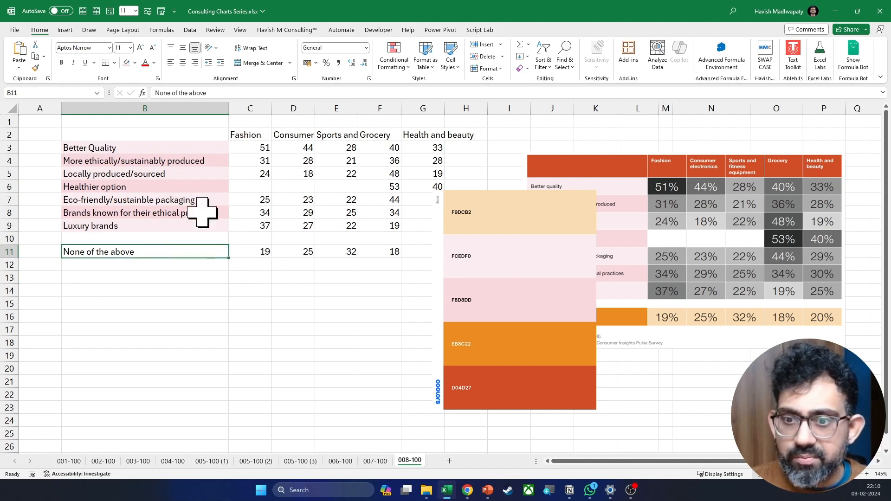
left_click(135, 62)
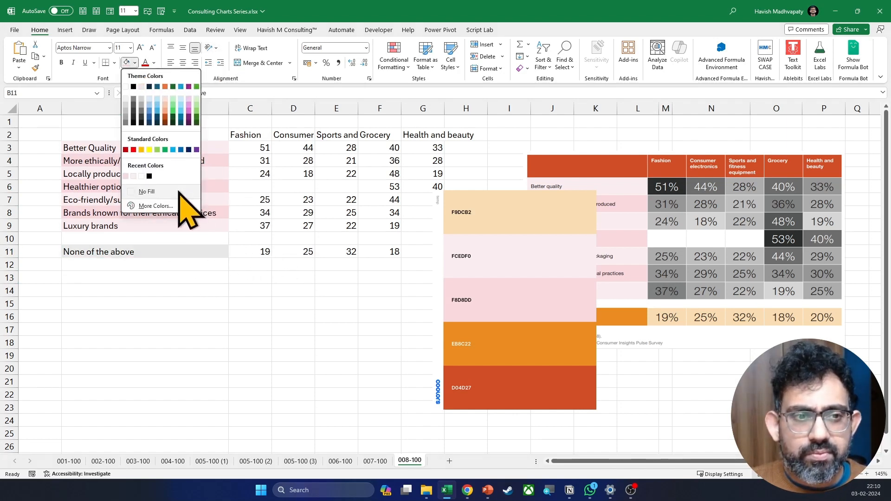
left_click(158, 206)
left_click(226, 114)
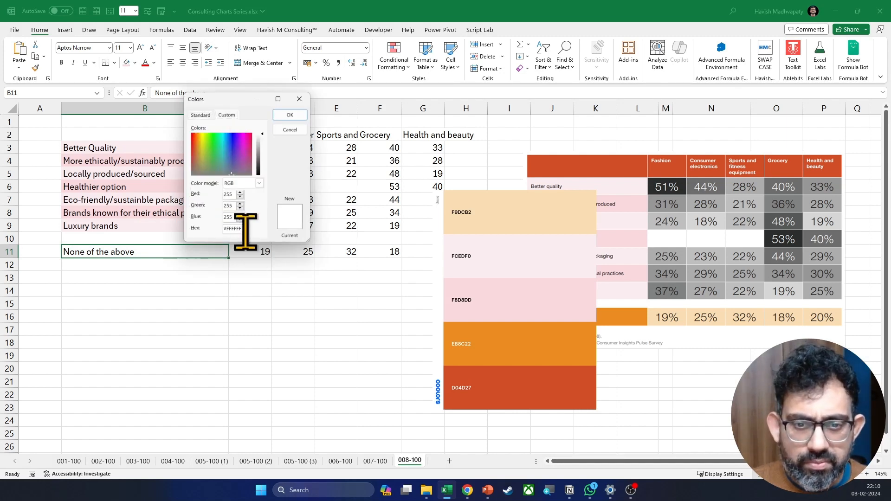
type("E")
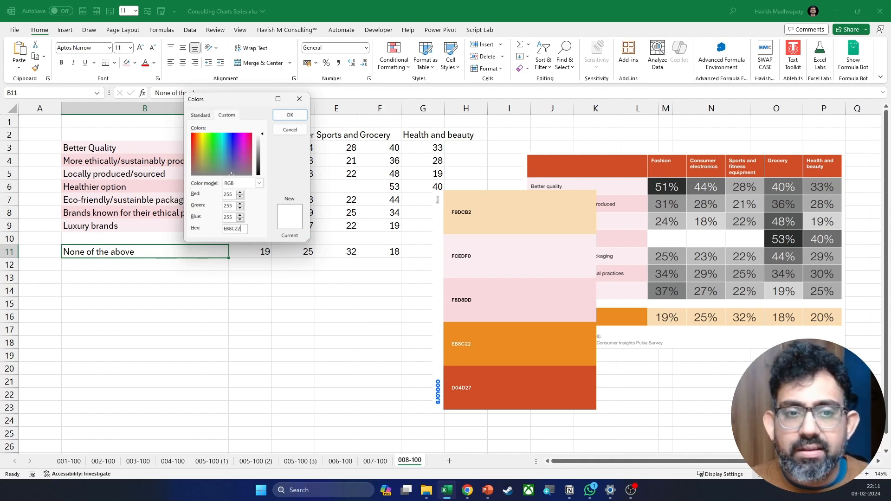
type("B8C22")
key("Return")
Fill the "None of the above" values in C11:G11 with the custom light orange color F9DCB2
left_click_drag(260, 251, 380, 251)
key("shift+Right")
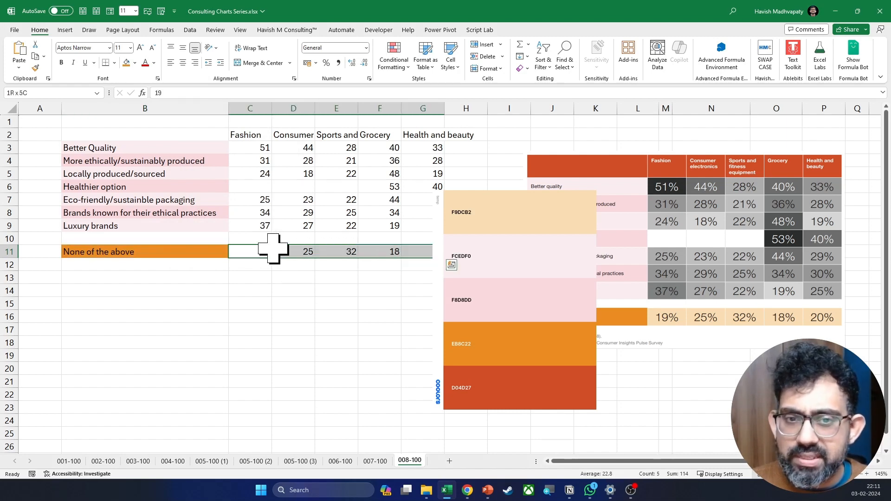
left_click(135, 62)
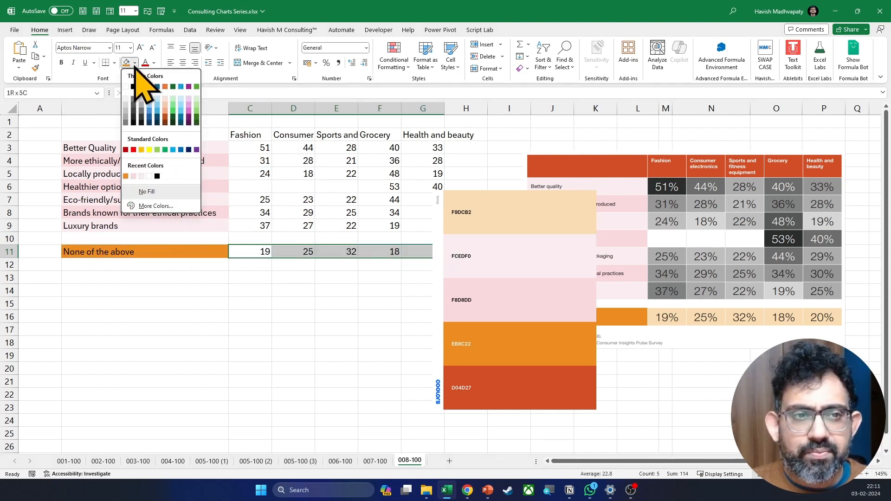
left_click(160, 206)
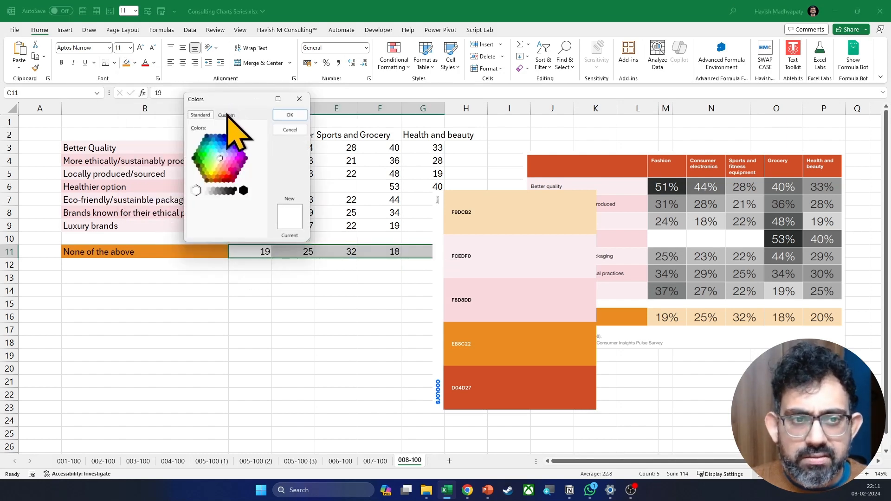
left_click(227, 115)
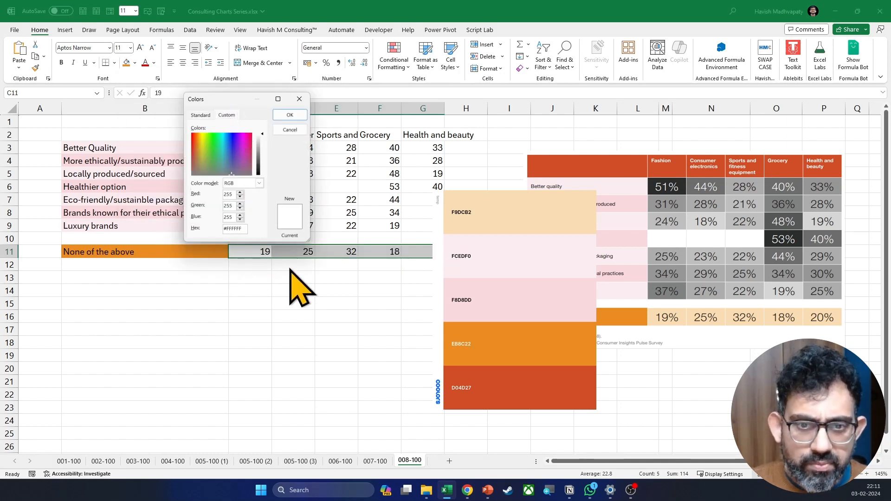
type("F9DCB2")
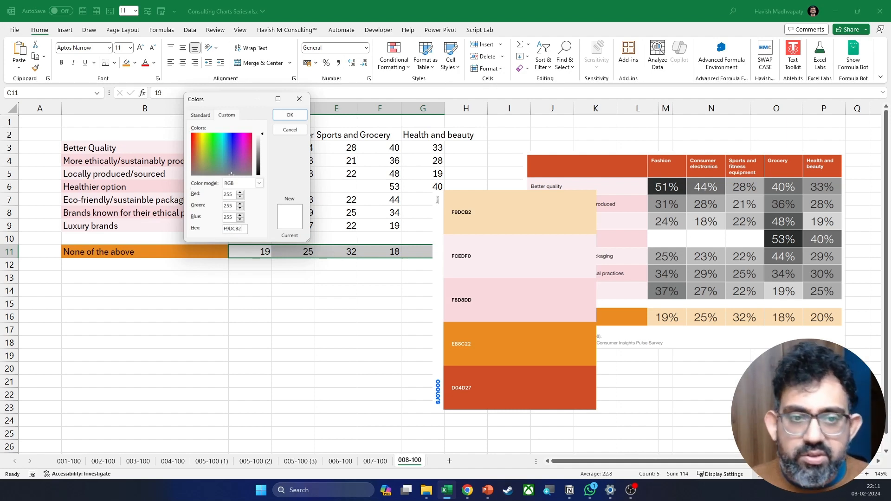
key("Return")
Fill the header row cells B2:H2 with the custom red-orange color D04D27
left_click(205, 135)
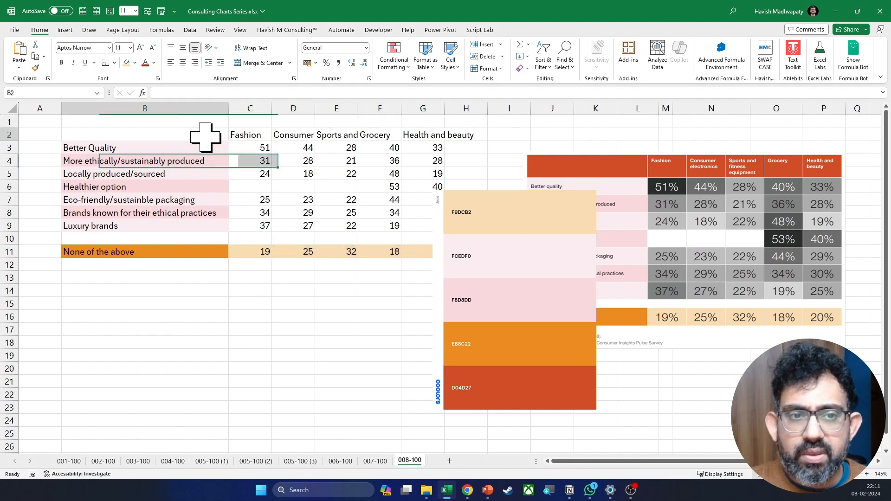
key("shift+Right")
key("shift+Right")
key("shift+Right")
key("shift+Right")
key("shift+Right")
key("shift+Right")
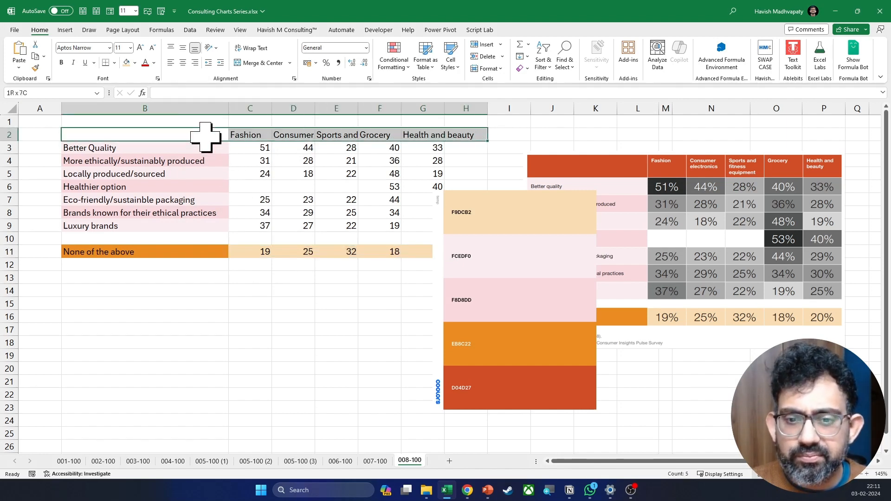
left_click(135, 63)
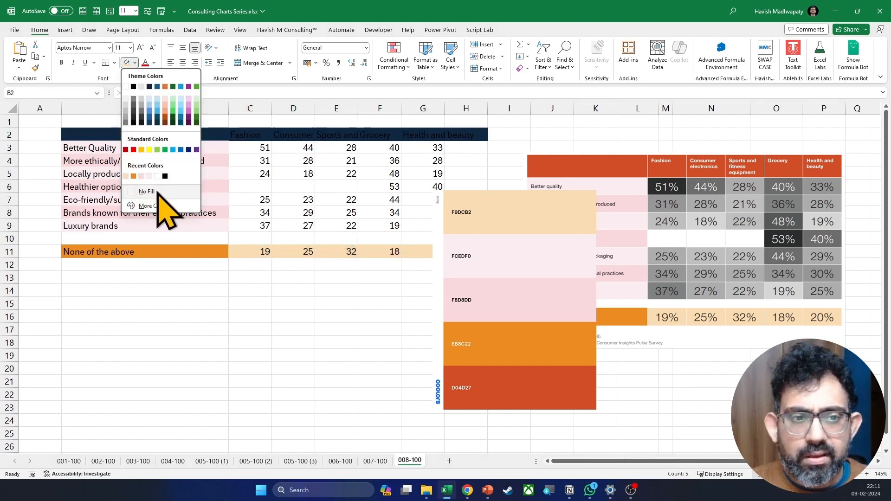
left_click(146, 207)
left_click(226, 114)
left_click(242, 183)
left_click(242, 192)
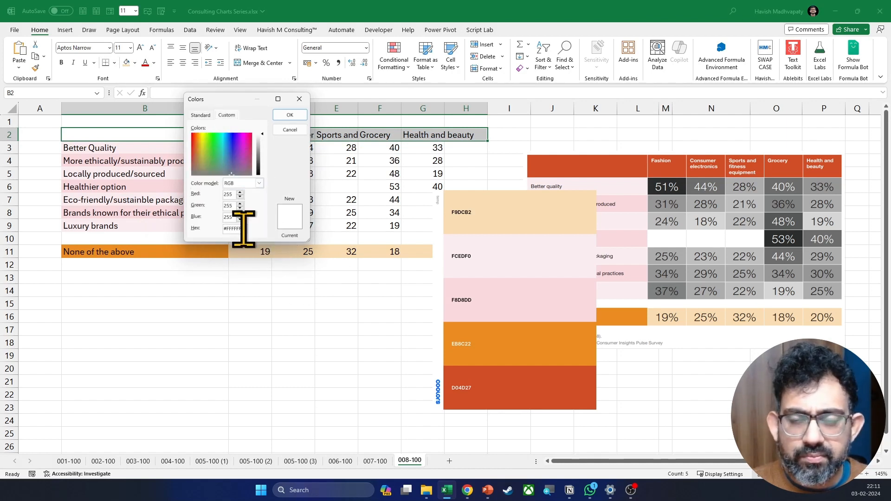
type("D04D2")
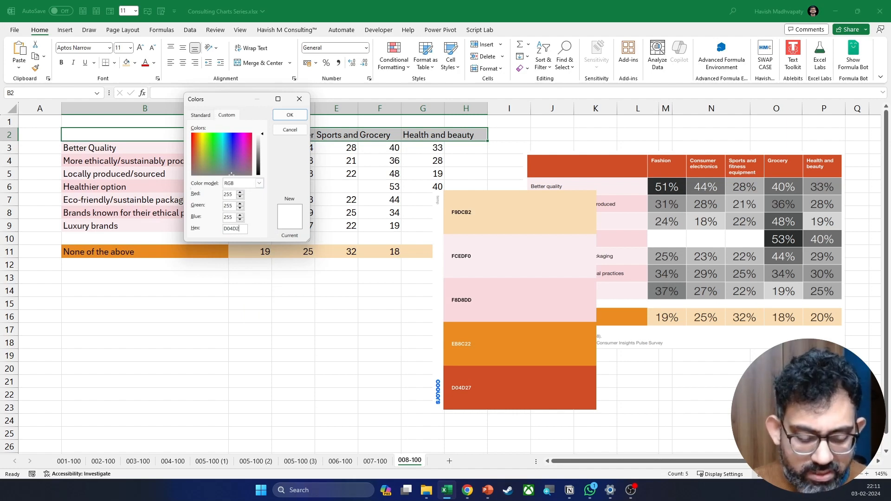
type("7")
key("Return")
left_click(250, 264)
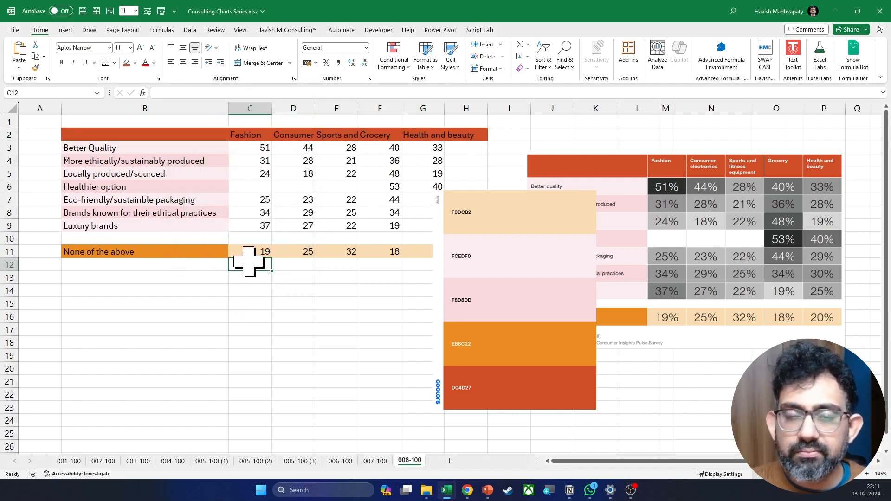
Make header row 2 about twice as tall and select the header cells C2:H2
left_click(134, 135)
left_click_drag(19, 141, 16, 155)
left_click_drag(258, 132, 464, 146)
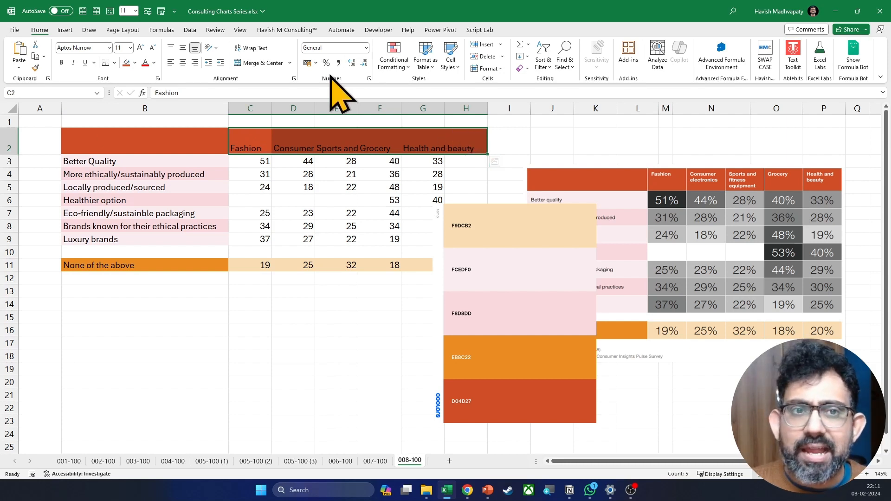
Wrap the header text in C2:H2, color it white and make row 2 taller to fit the wrapped lines
left_click(260, 49)
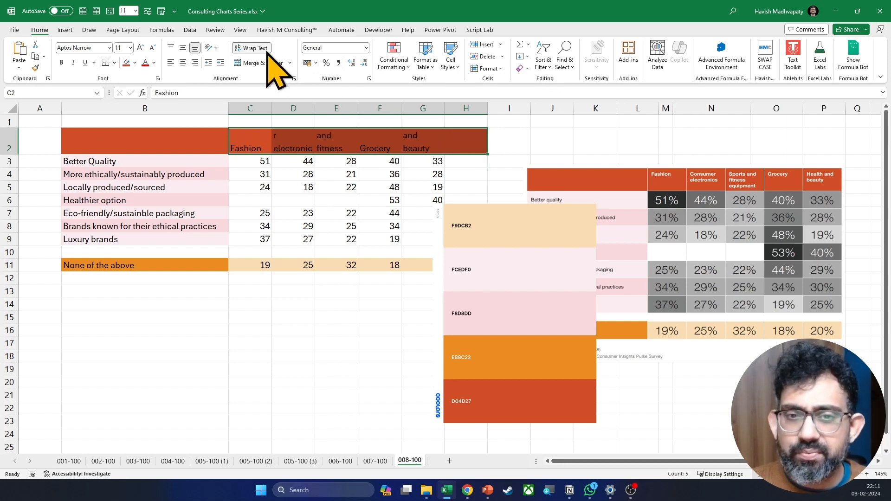
left_click(154, 62)
left_click(145, 101)
left_click(288, 143)
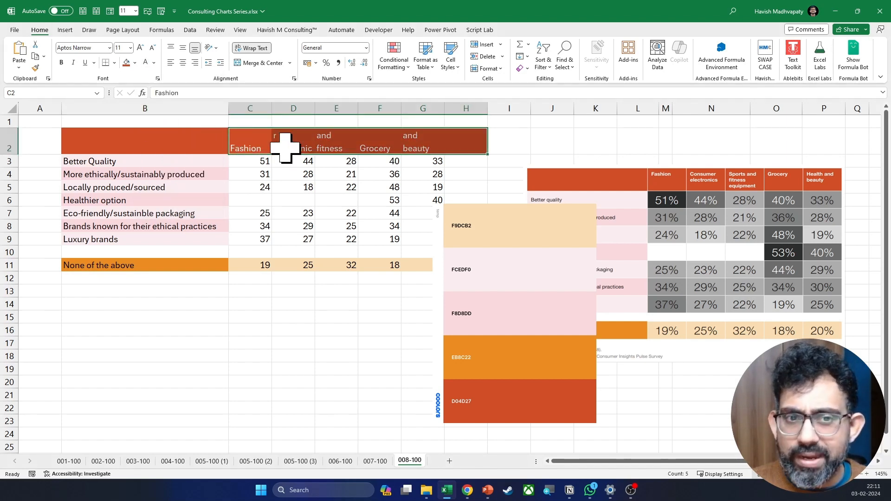
left_click_drag(8, 154, 13, 177)
Delete the empty column H and move the palette picture clear of the table's values
left_click_drag(245, 159, 405, 161)
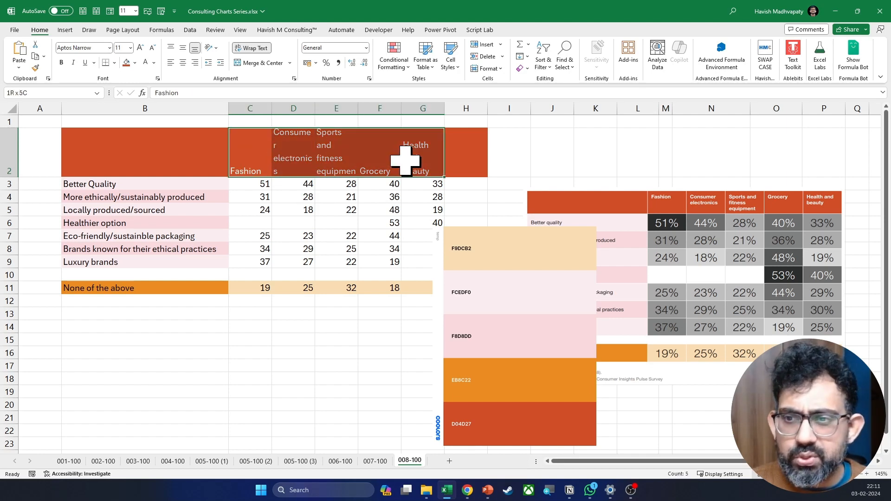
left_click(476, 103)
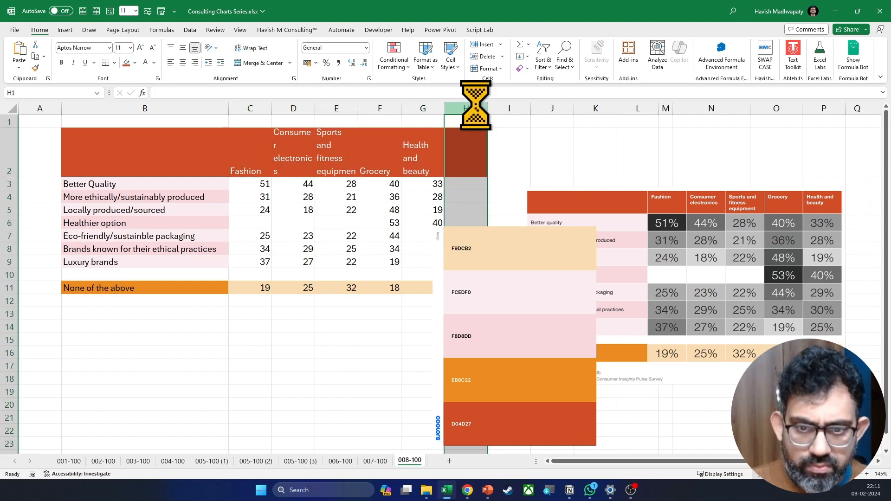
key("ctrl+minus")
mouse_move(513, 265)
left_mouse_down()
mouse_move(541, 265)
mouse_move(514, 260)
mouse_move(516, 253)
left_mouse_up()
Set the width of columns C to G to 13
left_click(274, 165)
left_click(260, 163)
key("shift+Right")
key("shift+Right")
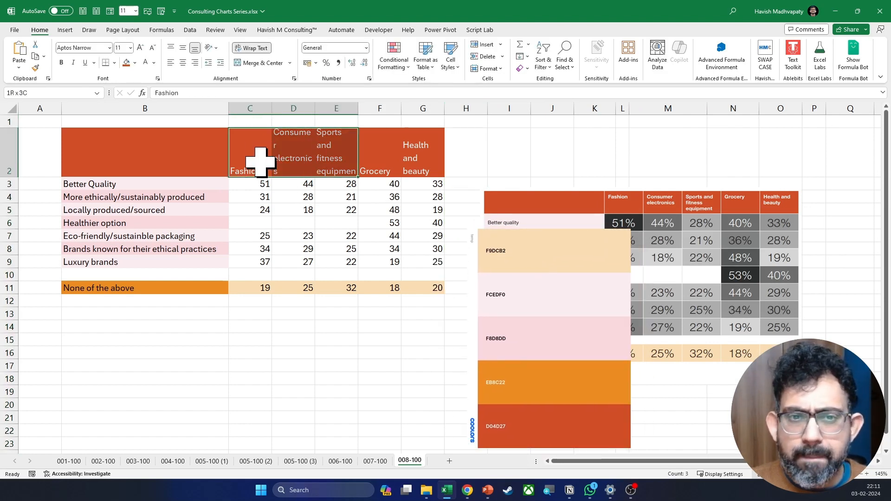
key("shift+Right")
key("shift+Right")
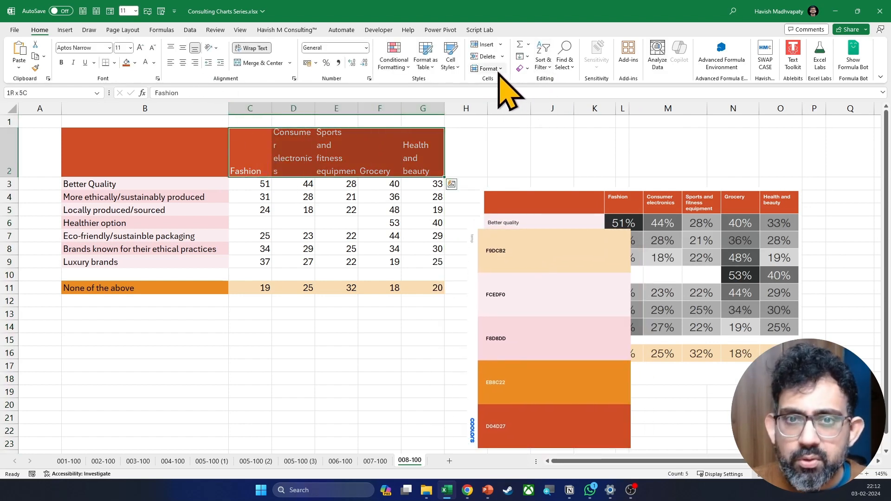
left_click(497, 70)
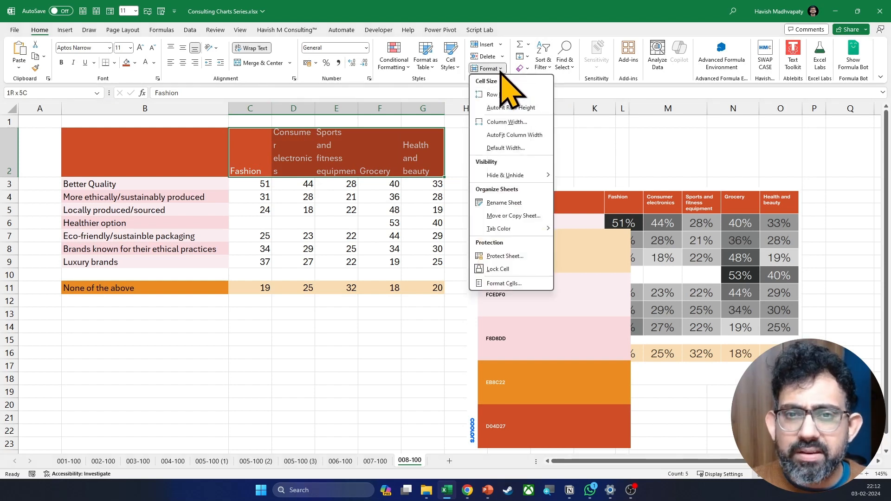
left_click(517, 121)
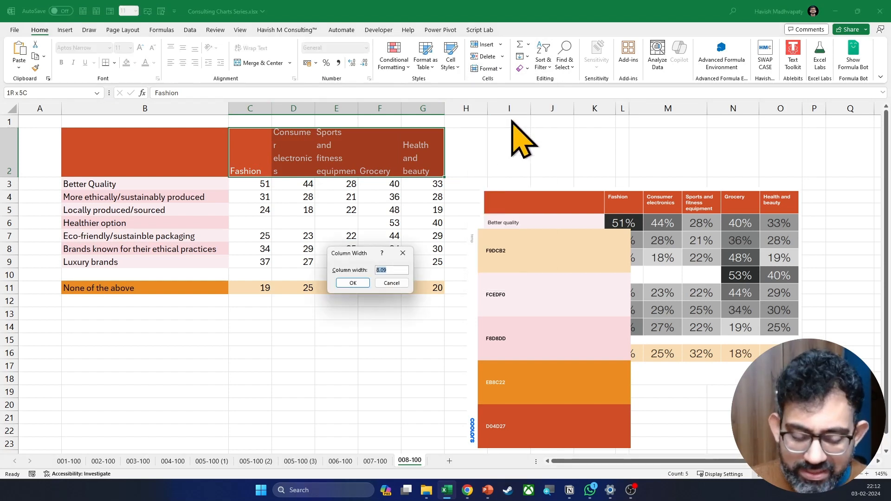
type("13")
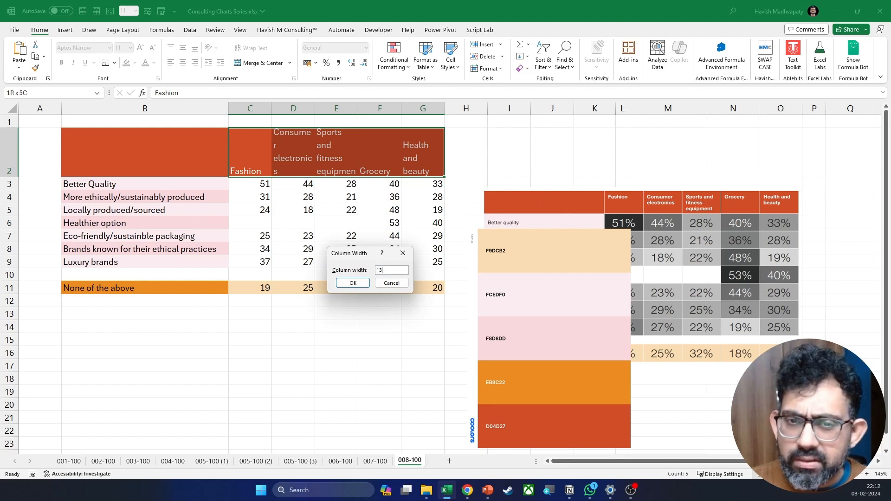
key("Return")
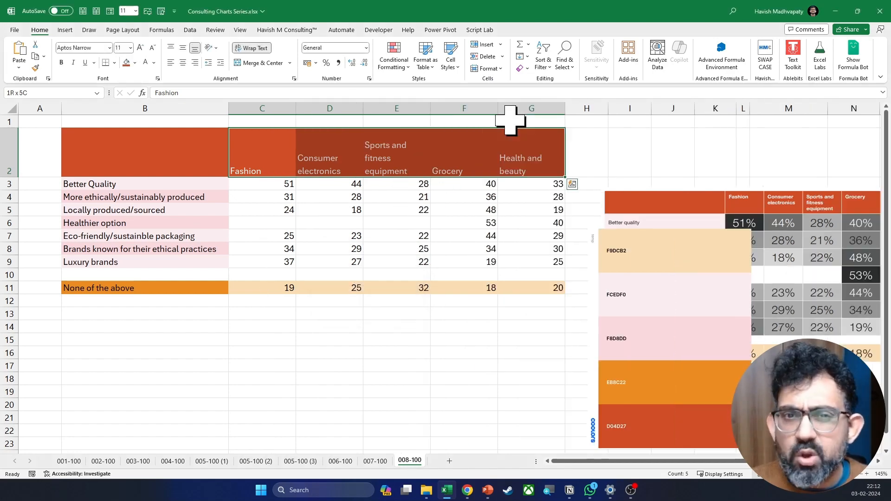
Set the width of columns C to G to 12
left_click(488, 68)
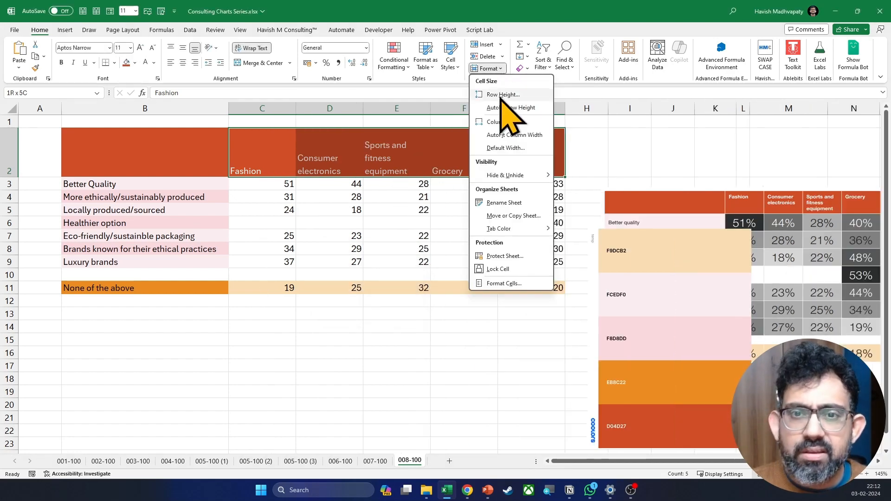
left_click(507, 122)
type("12")
key("Return")
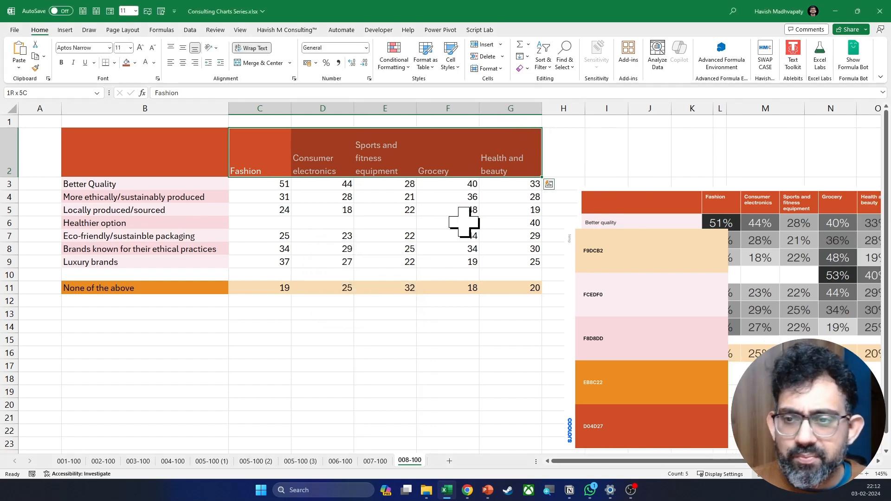
Align the header labels in C2:G2 to the top of their cells
left_click(447, 248)
scroll(437, 246, "down", 1, "ctrl")
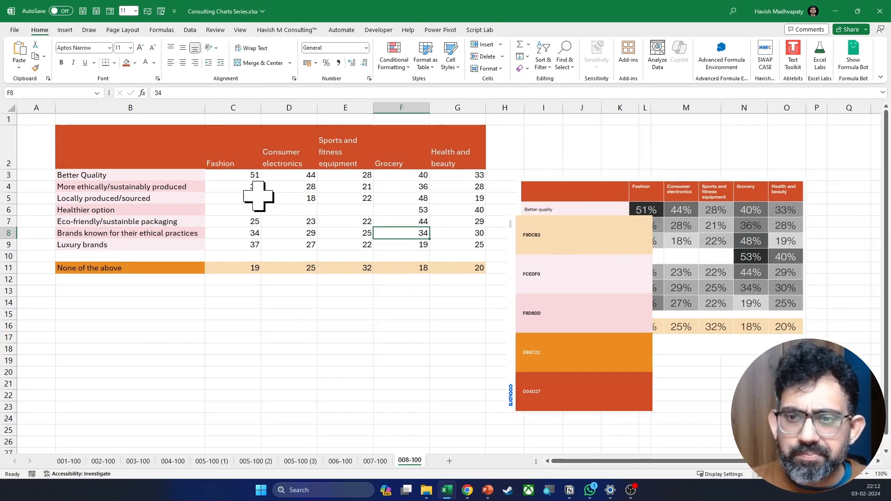
left_click_drag(229, 149, 445, 151)
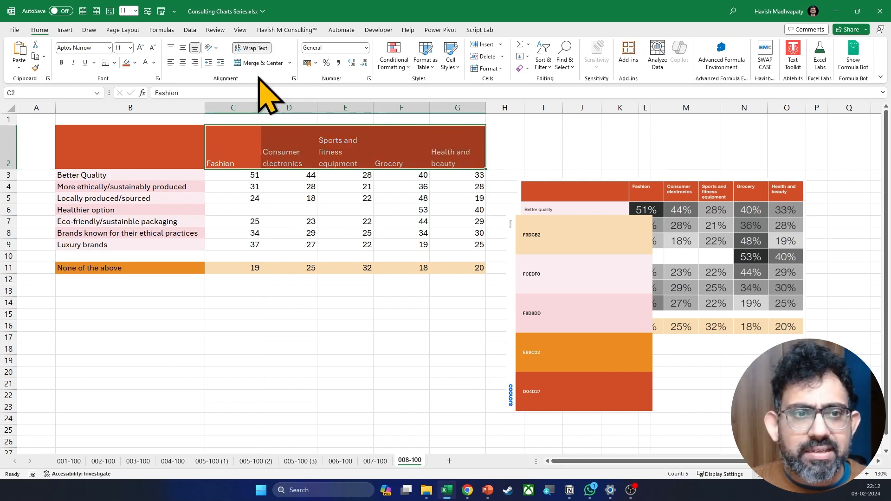
left_click(172, 47)
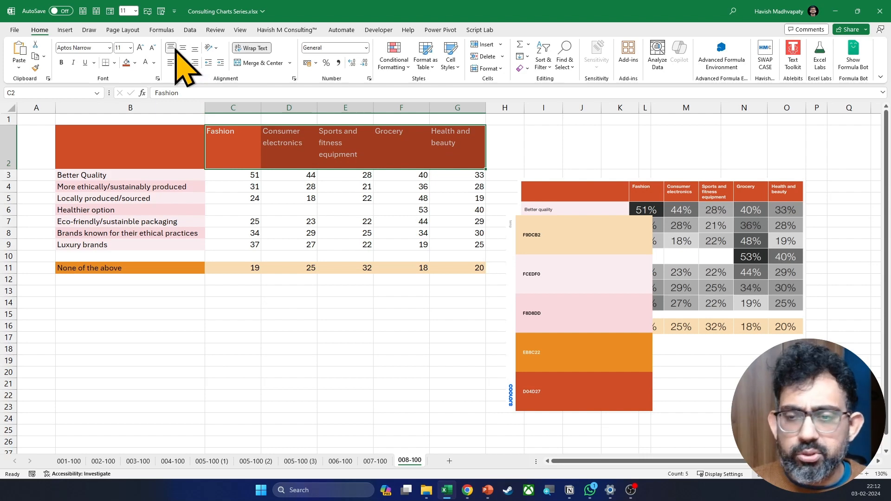
left_click(274, 145)
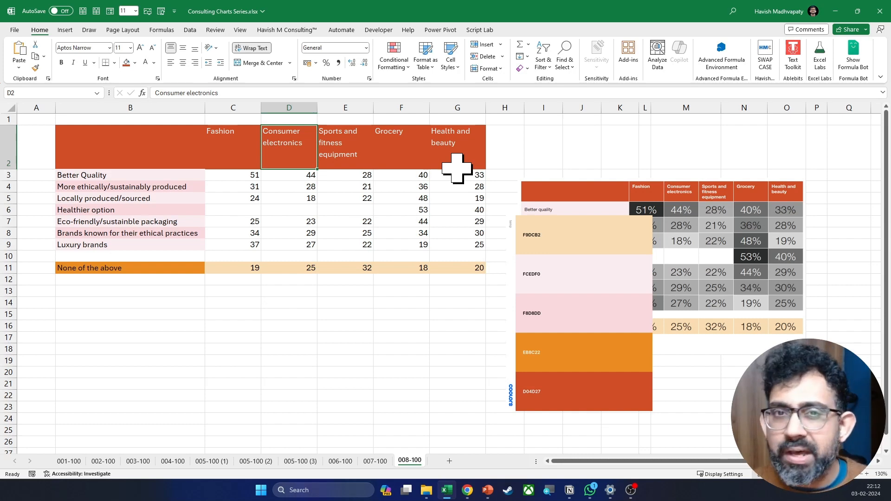
Shrink the palette picture and move it below the table so the reference heatmap is uncovered
left_click(637, 247)
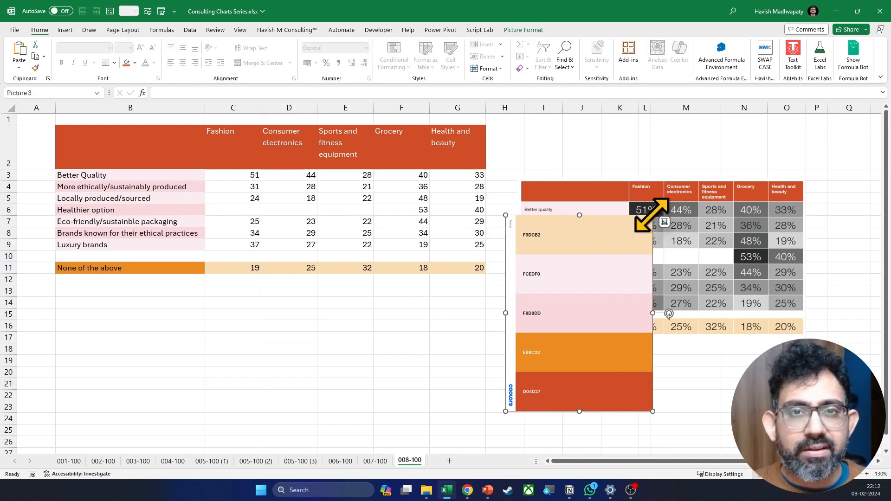
left_click_drag(651, 216, 602, 272)
left_click_drag(586, 307, 353, 351)
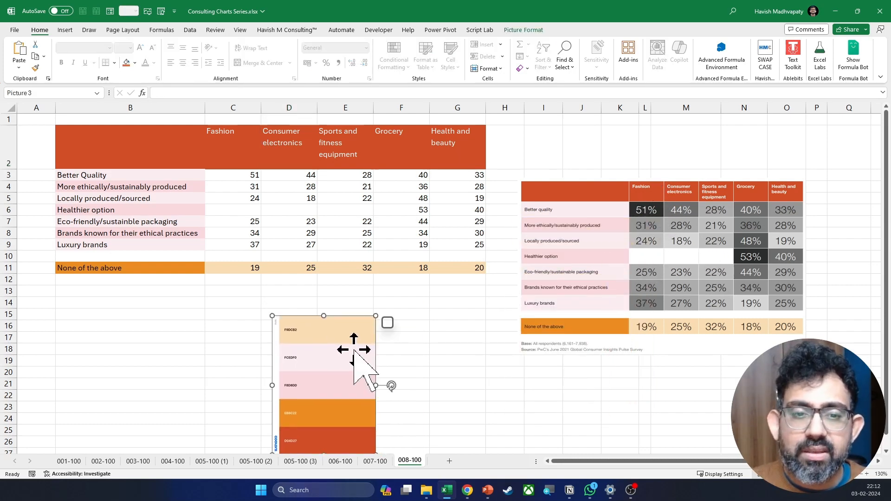
left_click(252, 223)
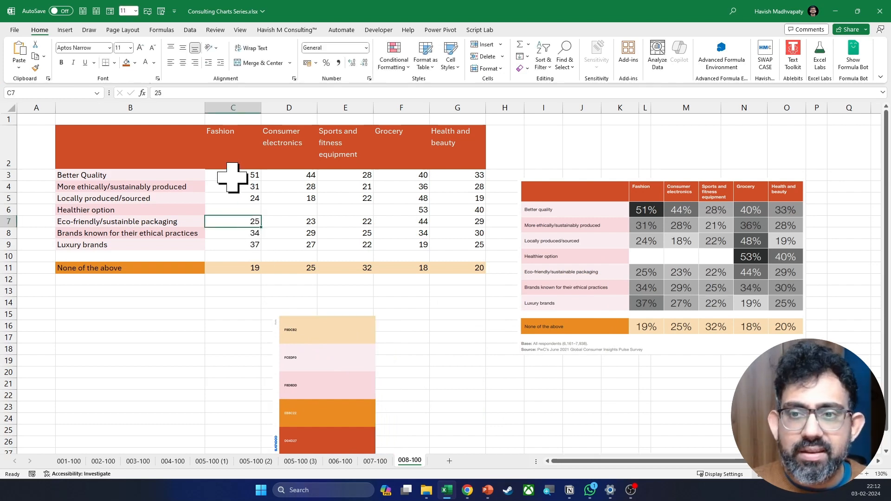
Center the values in C3:G11 horizontally
left_click_drag(233, 175, 442, 268)
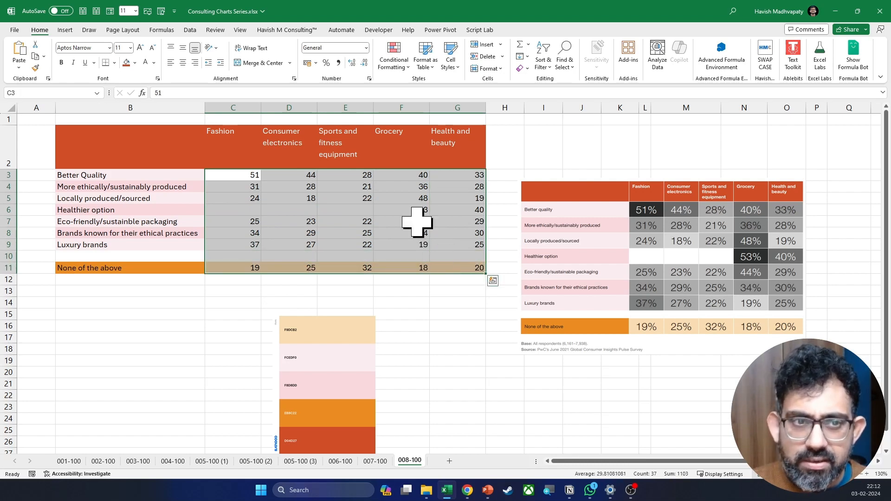
left_click(183, 63)
left_click(380, 211)
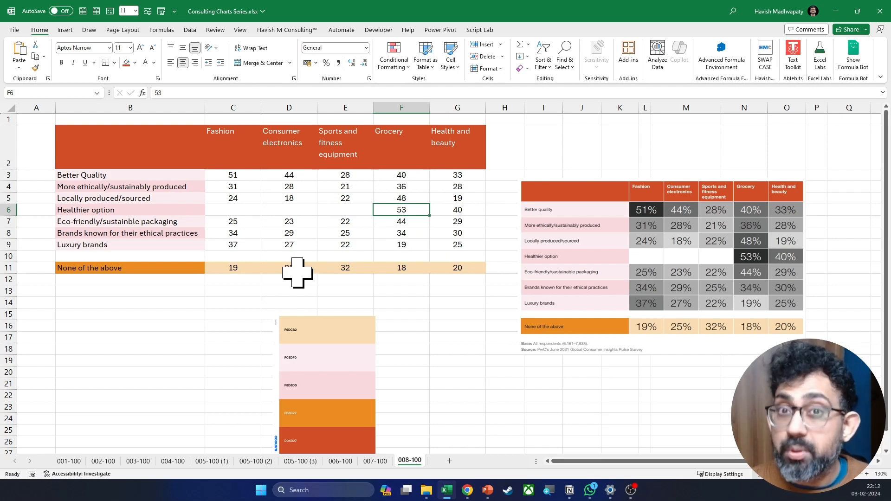
Enter the helper value 100 in C13 and copy that cell
left_click(239, 291)
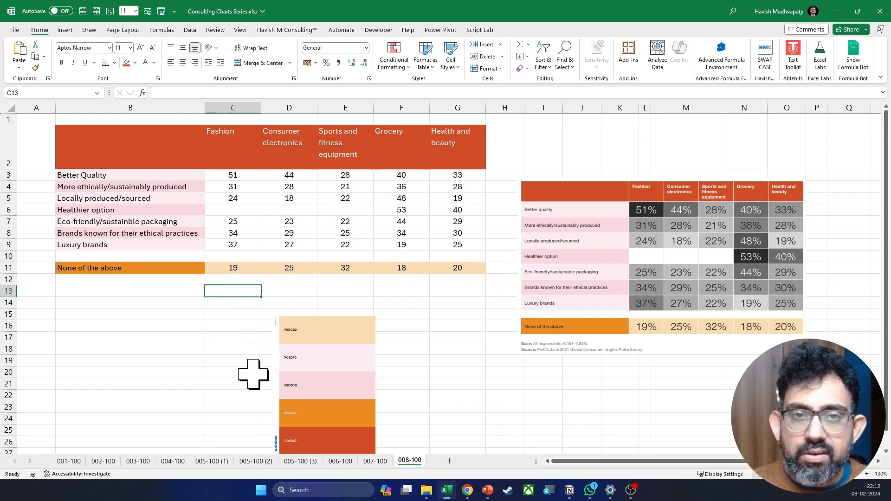
type("100")
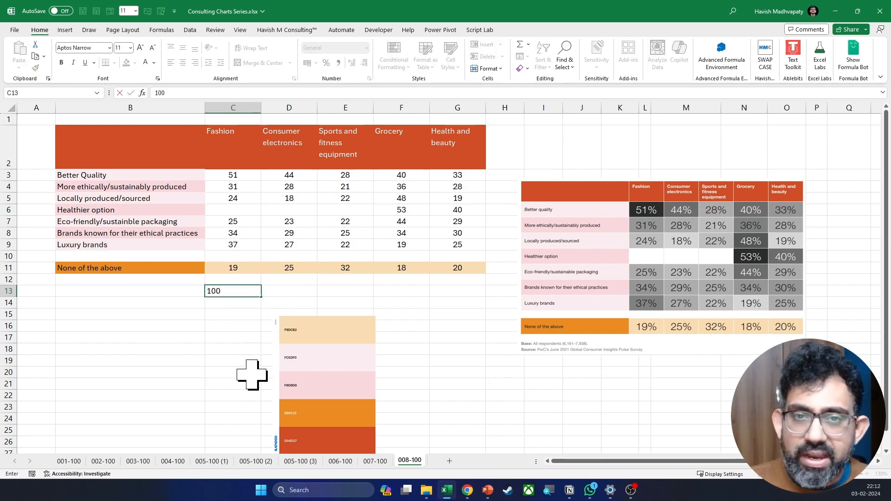
key("Left")
key("Right")
key("ctrl+c")
Divide all values in C3:G11 by the copied 100 using Paste Special with the Divide operation
key("Up")
key("Up")
key("shift+Right")
key("shift+Up")
key("shift+Up")
key("shift+Right")
key("shift+Right")
key("shift+Up")
key("shift+Up")
key("shift+Right")
key("shift+Up")
key("shift+Up")
key("shift+Up")
key("shift+Up")
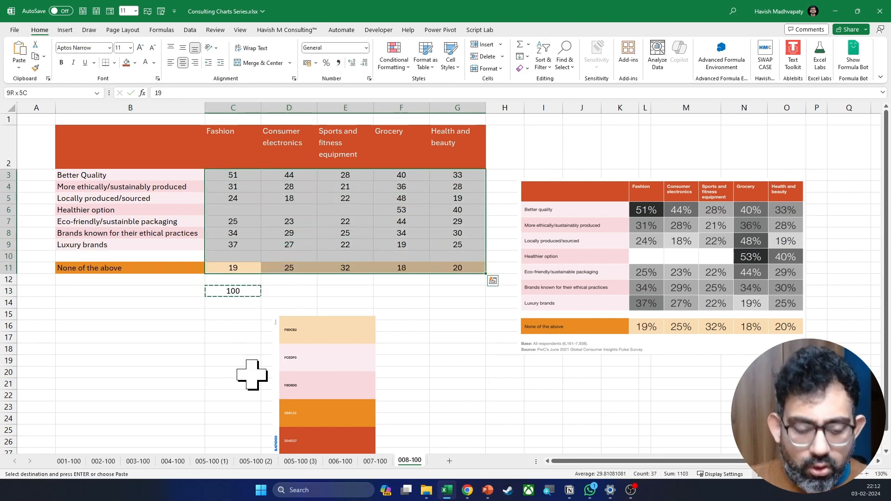
key("ctrl+alt+v")
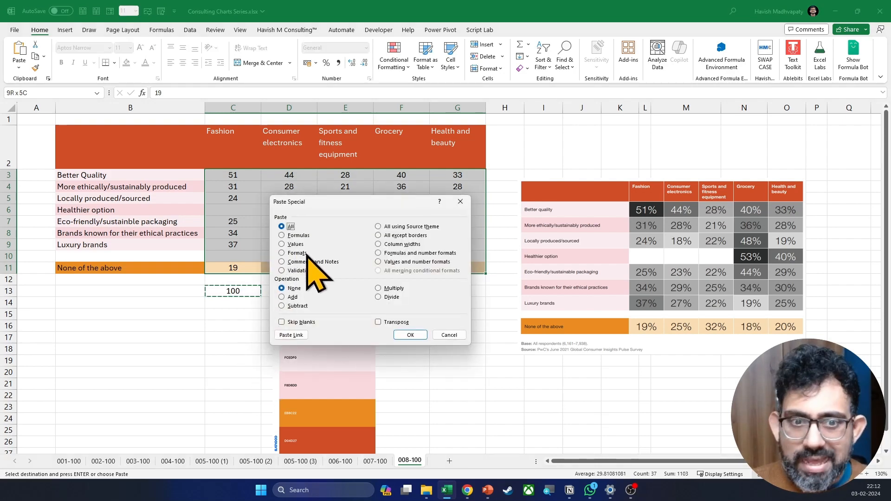
left_click(389, 297)
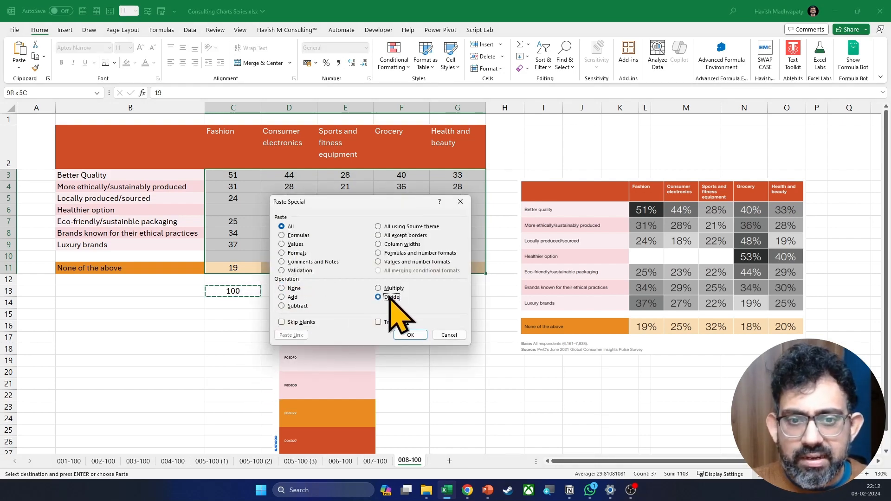
left_click(412, 335)
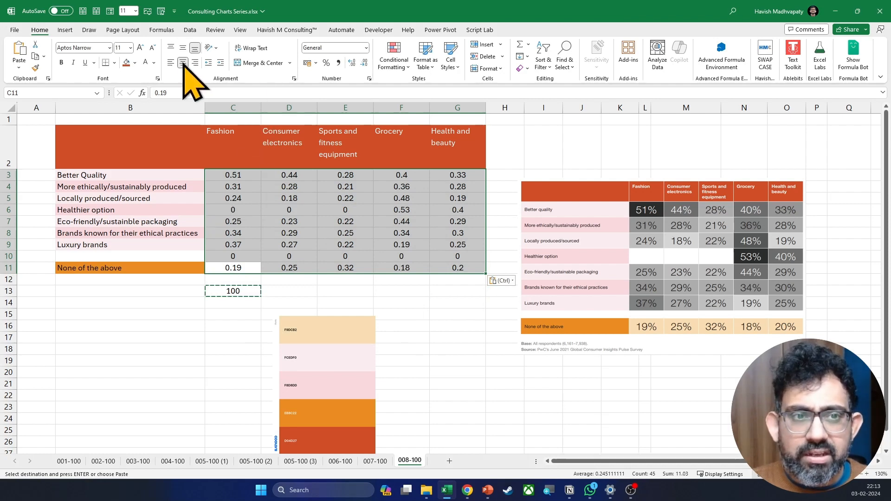
Format C3:G11 as percentages and delete the helper value in C13
left_click(326, 64)
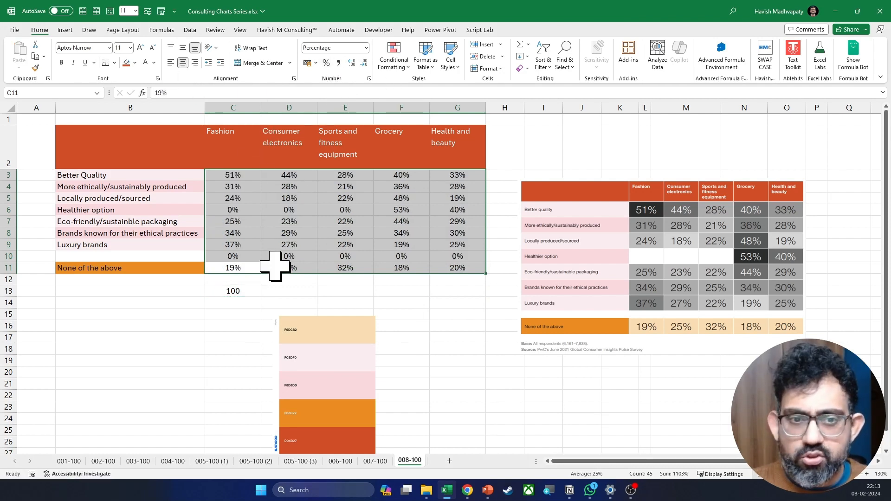
left_click(241, 280)
key("Delete")
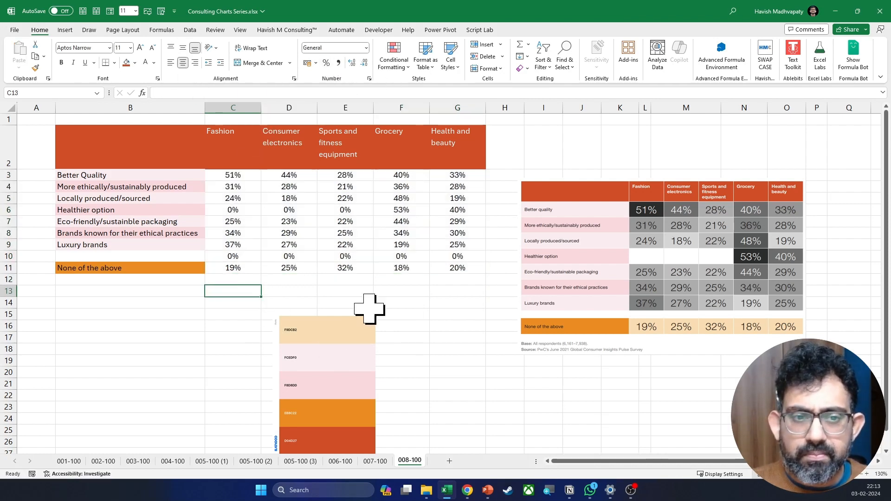
Fill the None of the above values in C11:G11 with the custom colour F9DCB2
left_click(352, 282)
left_click_drag(253, 268, 472, 273)
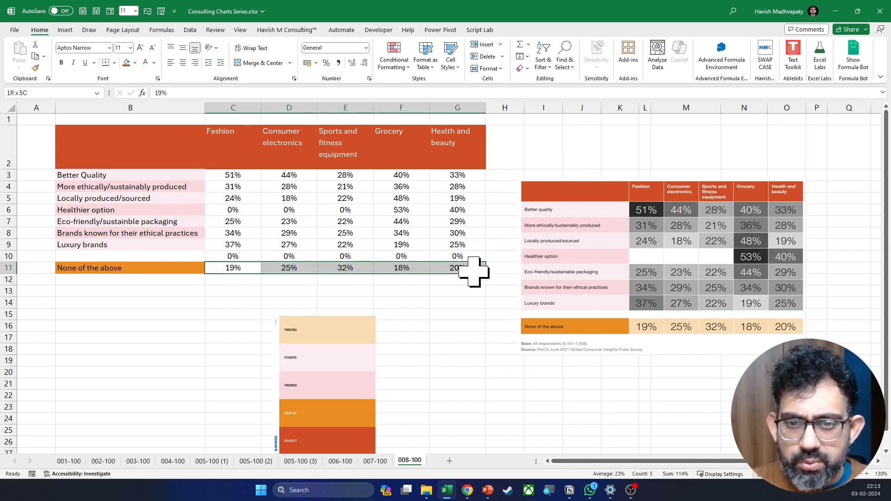
left_click(135, 63)
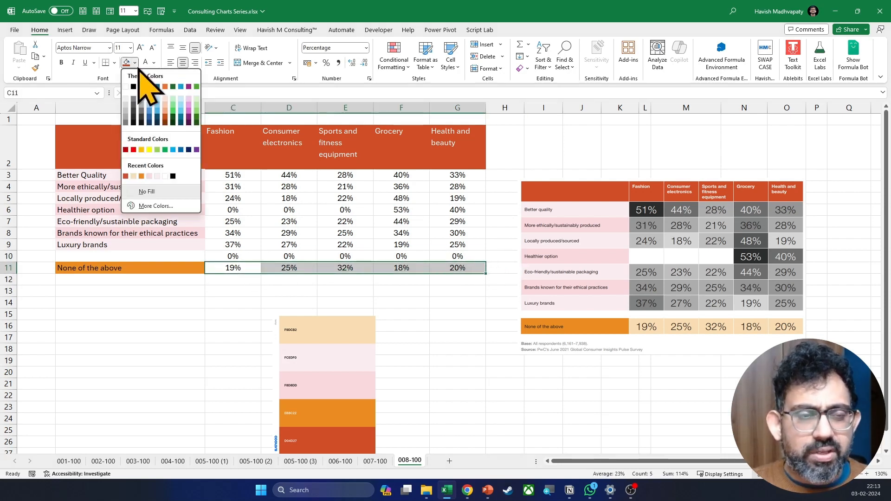
left_click(154, 206)
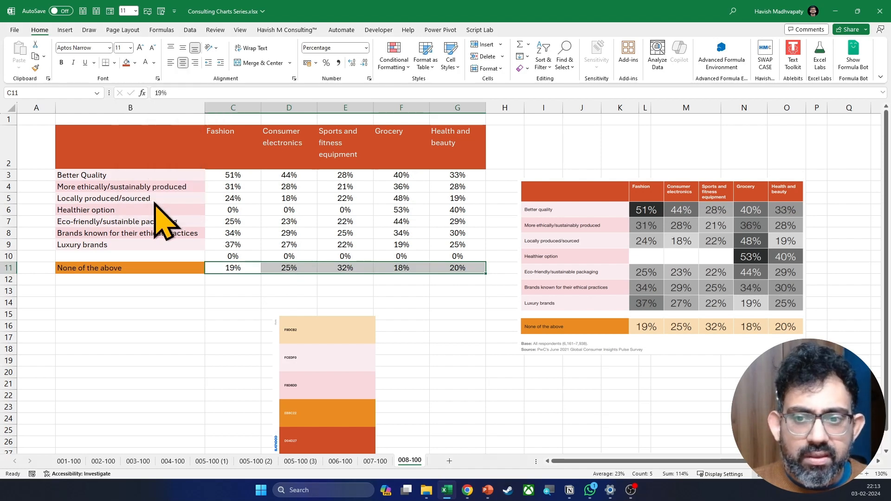
left_click(227, 115)
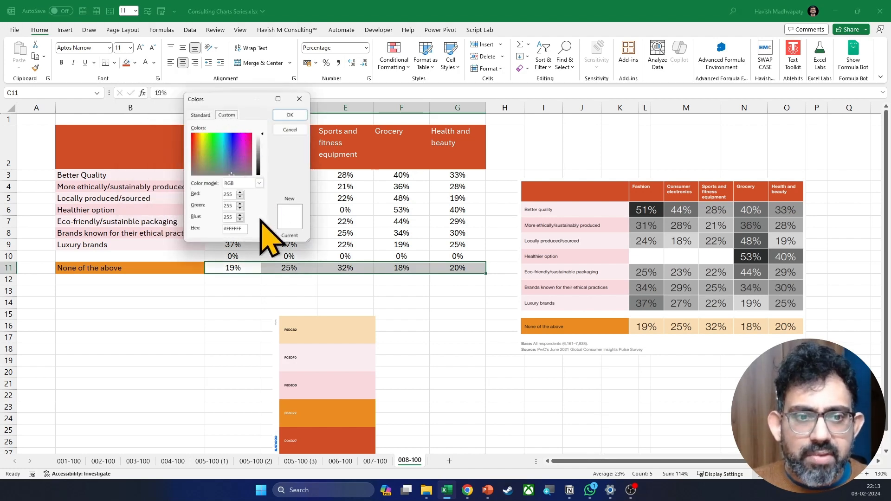
left_click(242, 228)
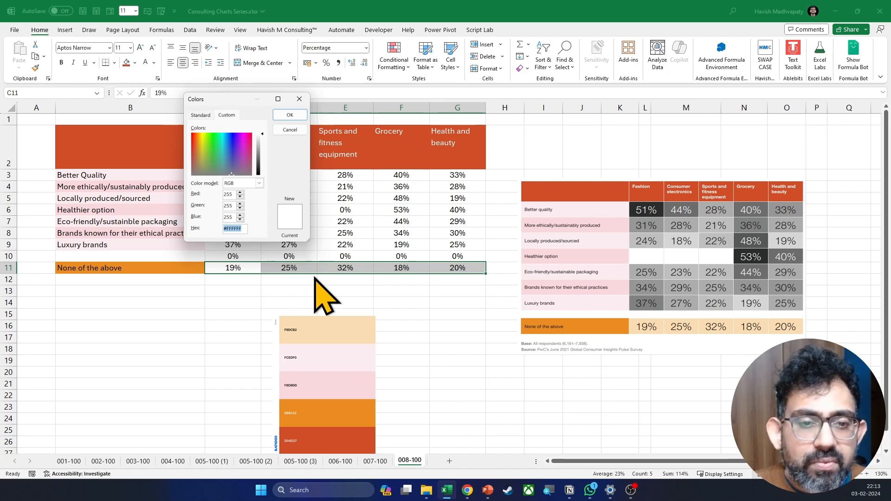
type("F9DCB2")
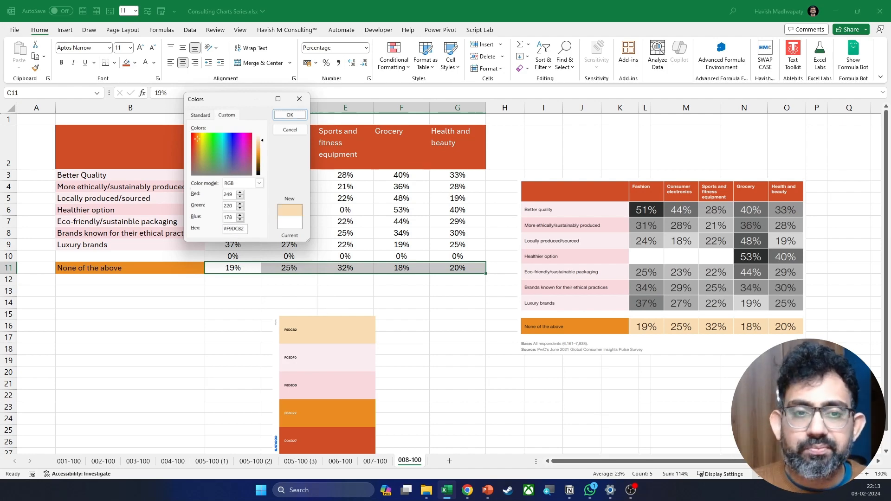
key("Return")
left_click(377, 268)
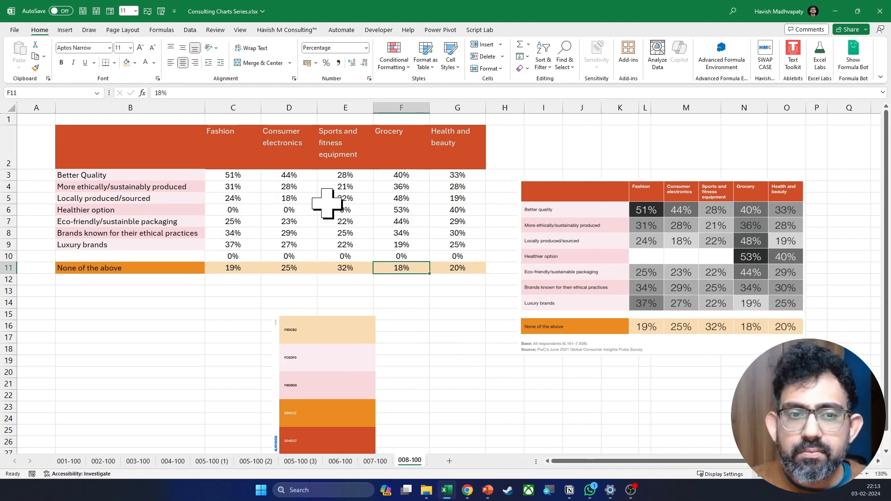
Clear the values from the spacer row cells C10:G10
left_click_drag(223, 179, 458, 244)
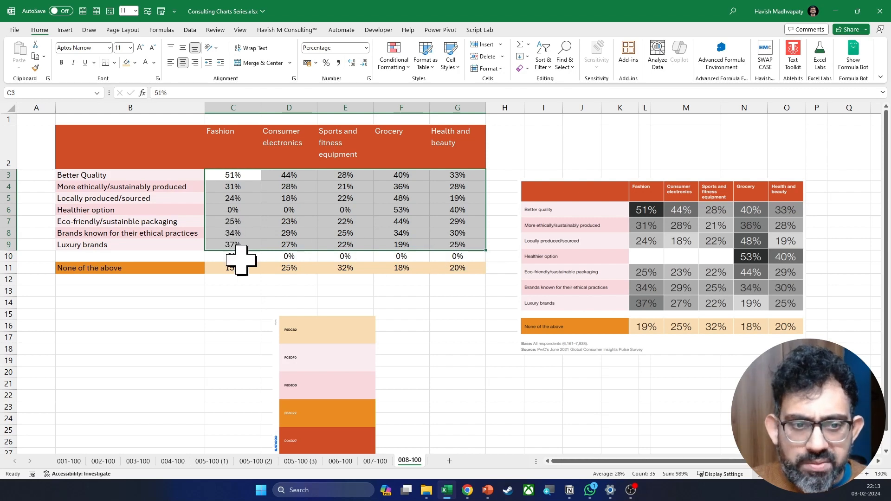
left_click_drag(243, 255, 438, 252)
key("Delete")
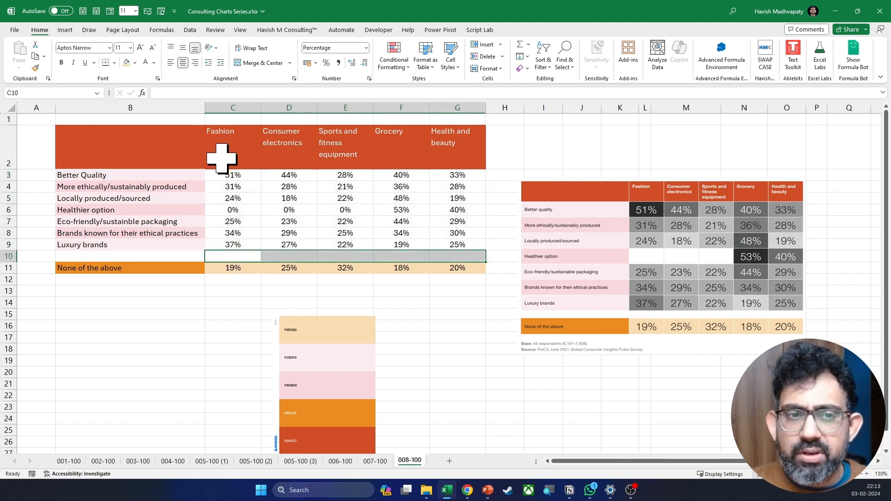
Create a custom 2-Color Scale conditional formatting rule for C3:G9 with a very light gray colour for the lowest value
left_click_drag(251, 176, 454, 246)
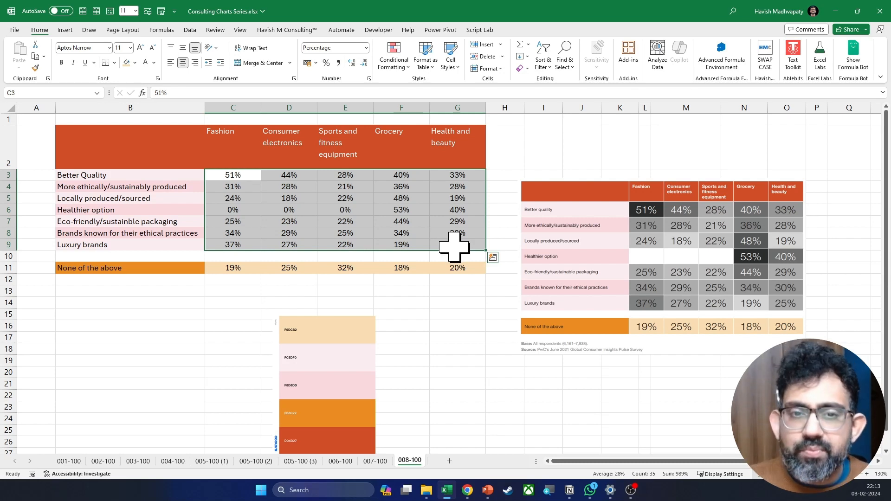
left_click(391, 65)
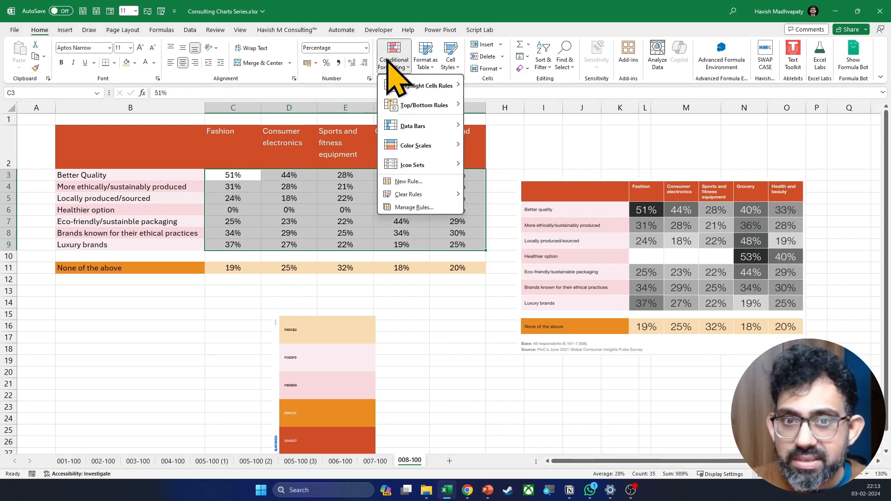
mouse_move(426, 141)
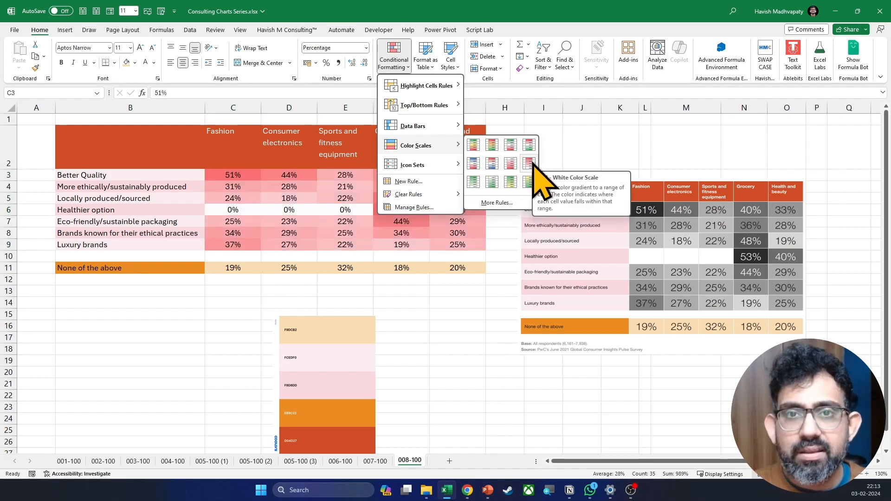
left_click(494, 202)
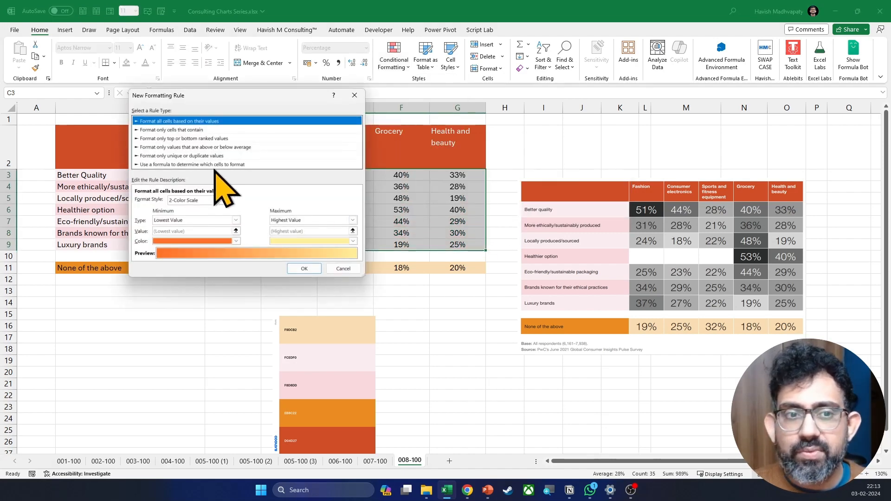
left_click(236, 241)
left_click(165, 290)
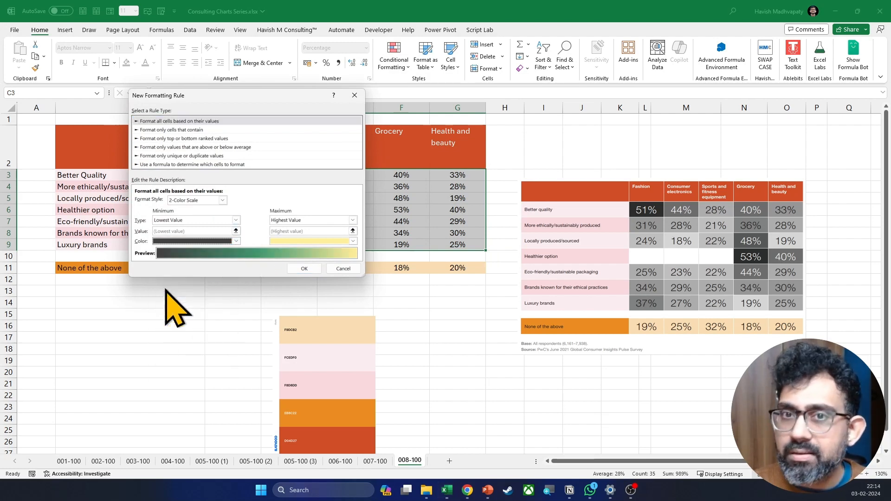
left_click(236, 241)
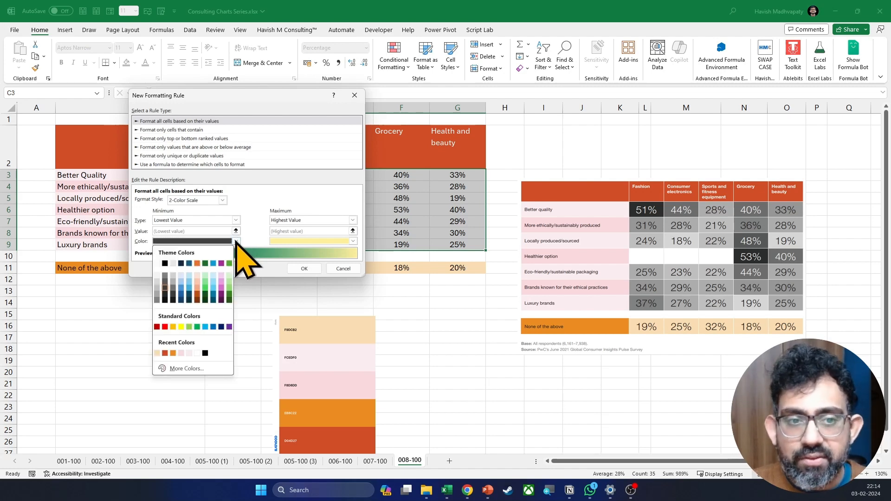
left_click(157, 275)
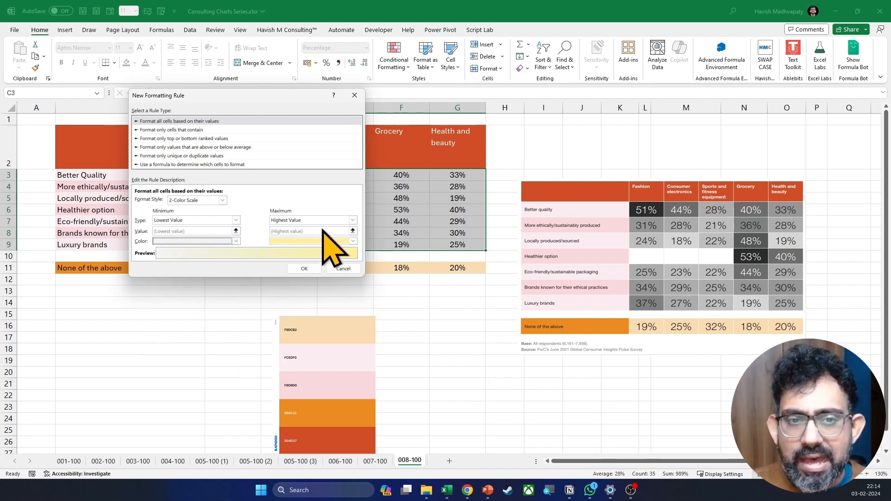
Set the colour scale's highest-value colour to dark gray and apply the rule to C3:G9
left_click(352, 241)
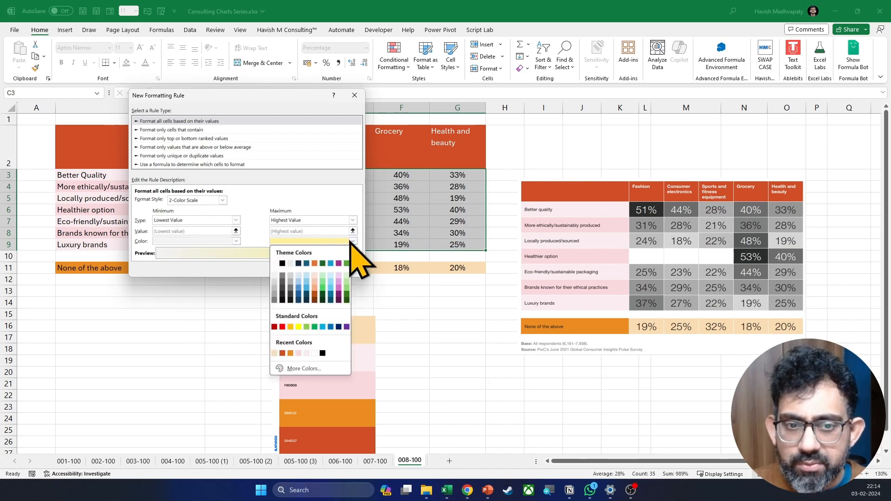
left_click(283, 284)
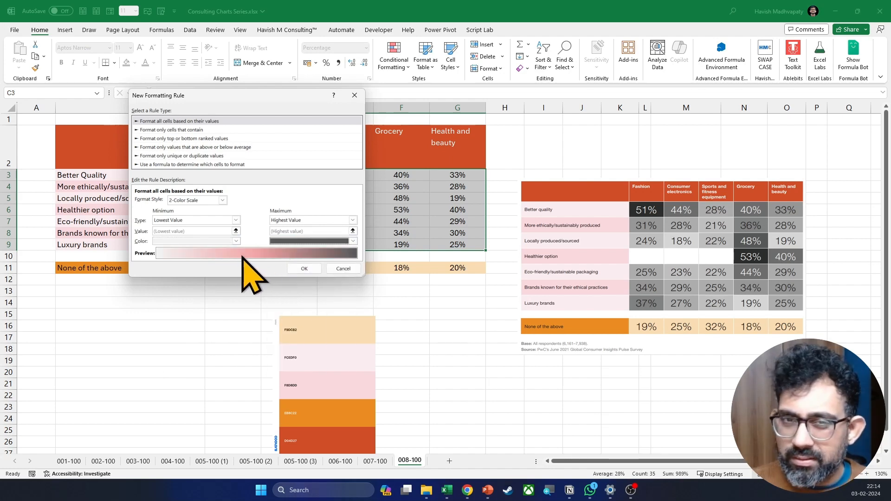
left_click(297, 269)
left_click(216, 223)
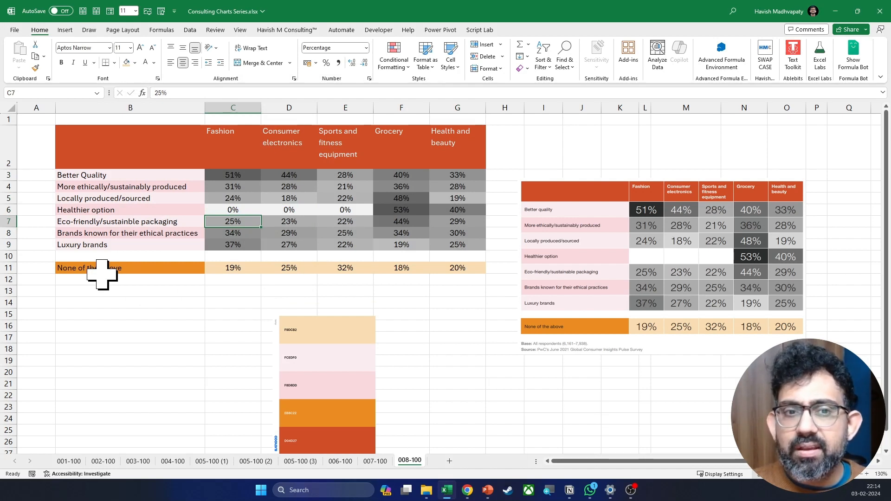
Clear the zero percentages for Healthier option in C6:E6
left_click(233, 210)
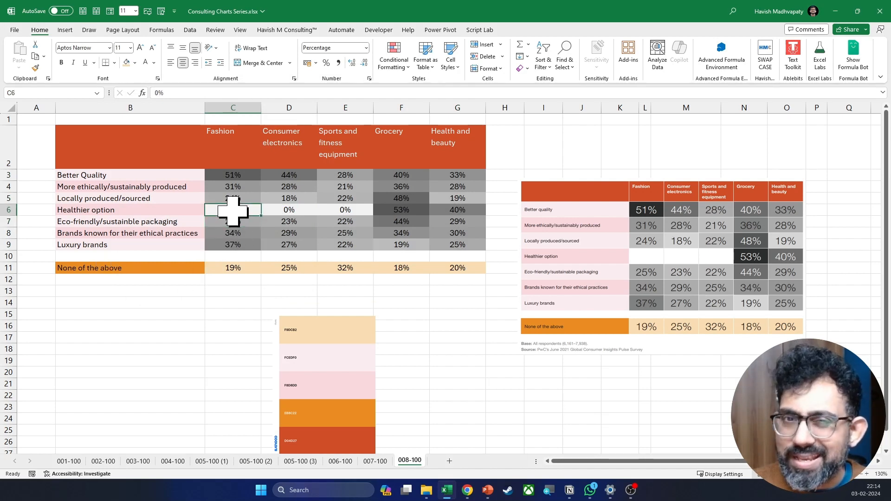
key("shift+Right")
key("shift+Right")
key("Delete")
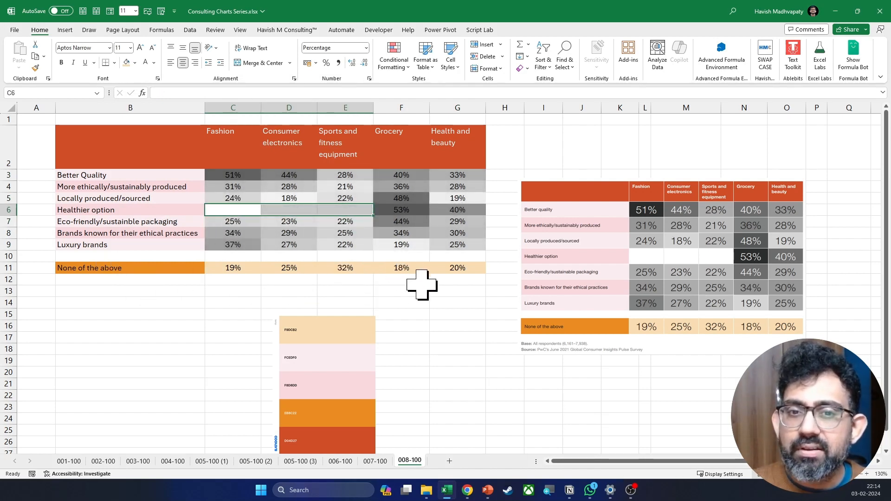
left_click(433, 291)
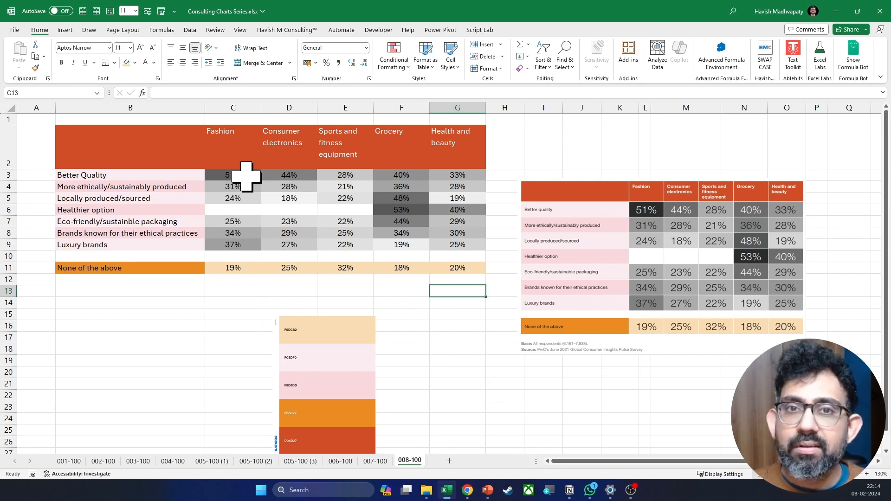
Edit this worksheet's graded color scale rule to use a near-black gray for the highest value, and apply it
left_click(393, 63)
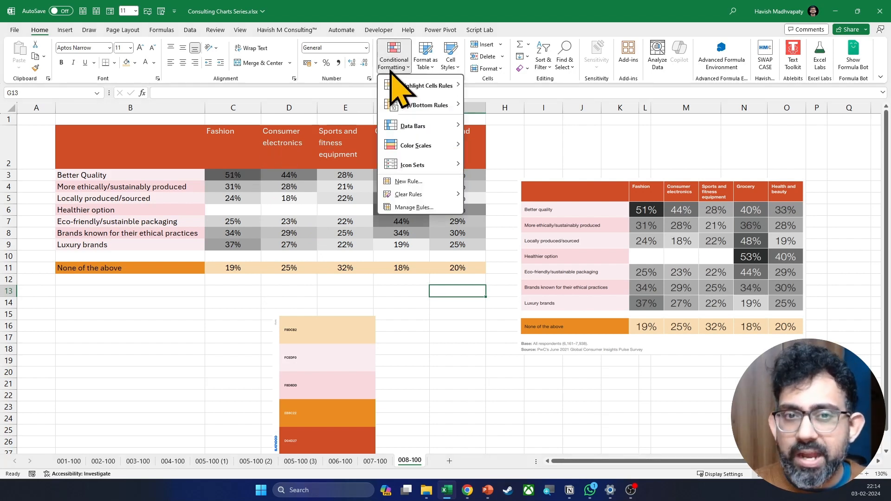
left_click(413, 207)
left_click(144, 135)
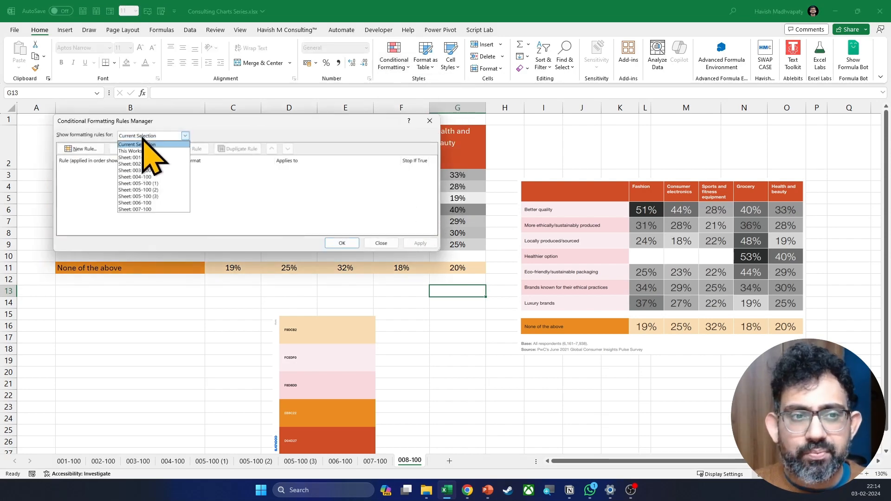
left_click(138, 145)
left_click(112, 176)
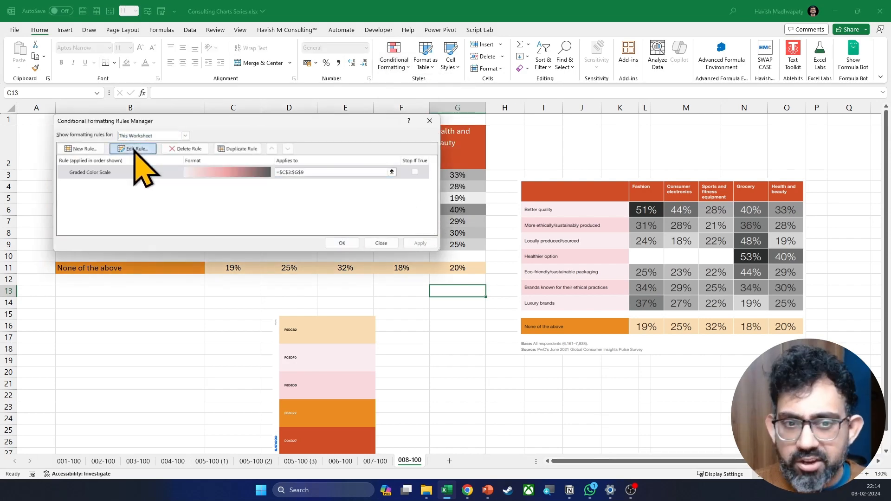
left_click(133, 149)
left_click(316, 240)
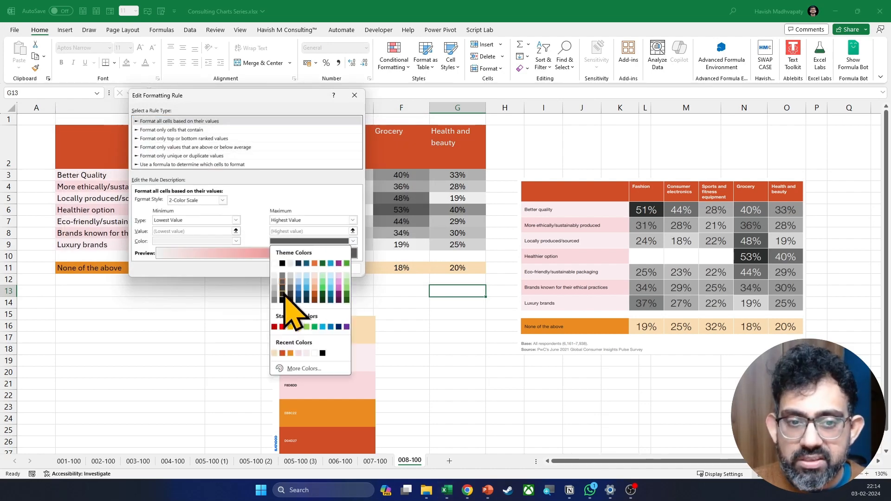
left_click(283, 299)
left_click(304, 269)
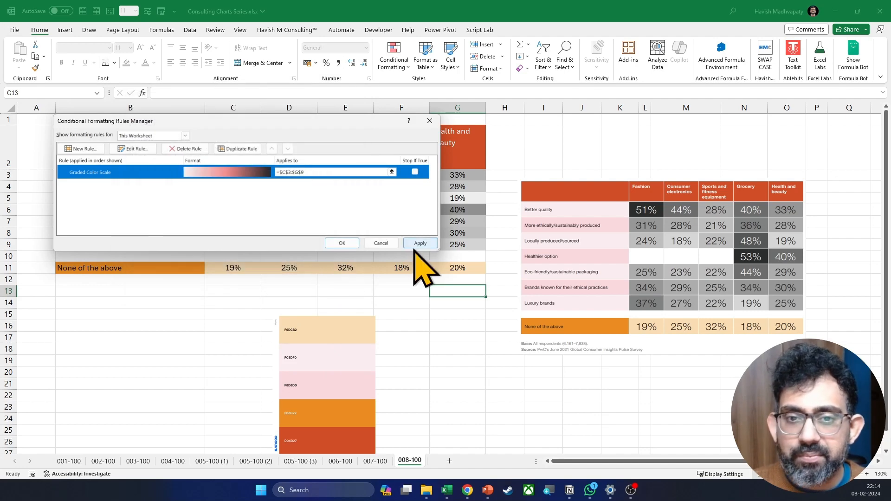
left_click(420, 243)
left_click(414, 302)
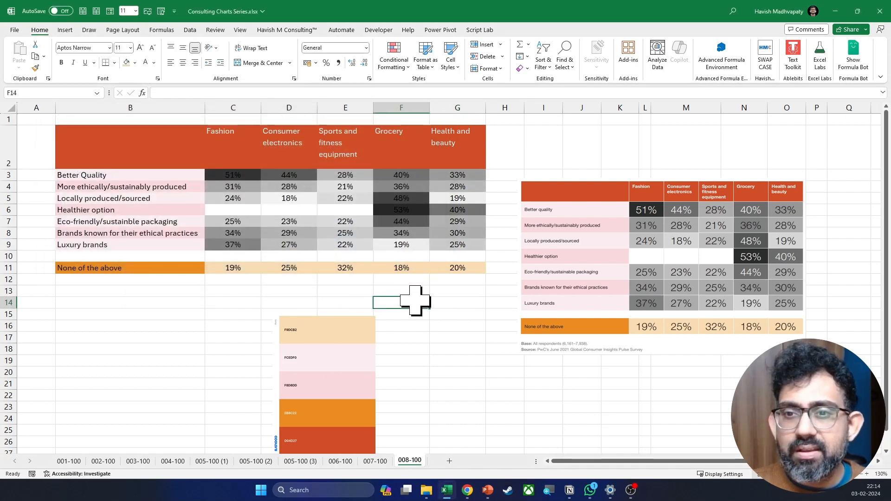
Set the font colour to white for the dark cells C3:D3, F3 and F5:F7
left_click_drag(238, 175, 289, 175)
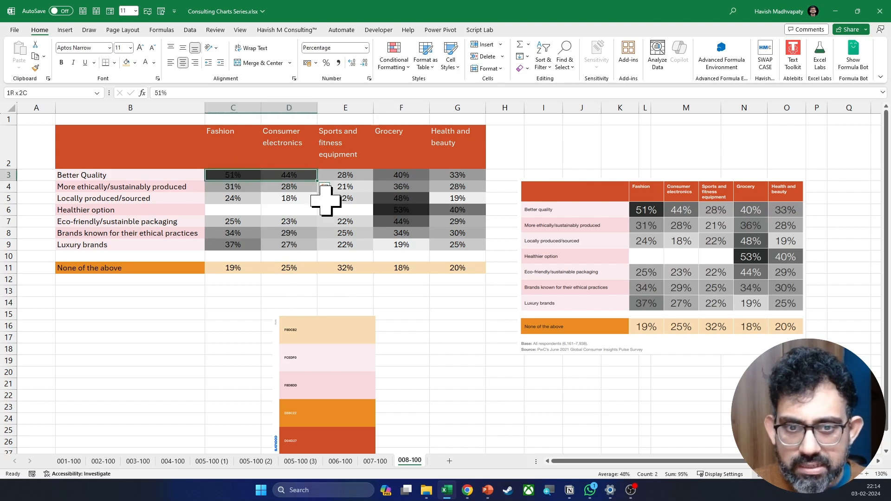
left_click(412, 177, "ctrl")
left_click(402, 198, "ctrl")
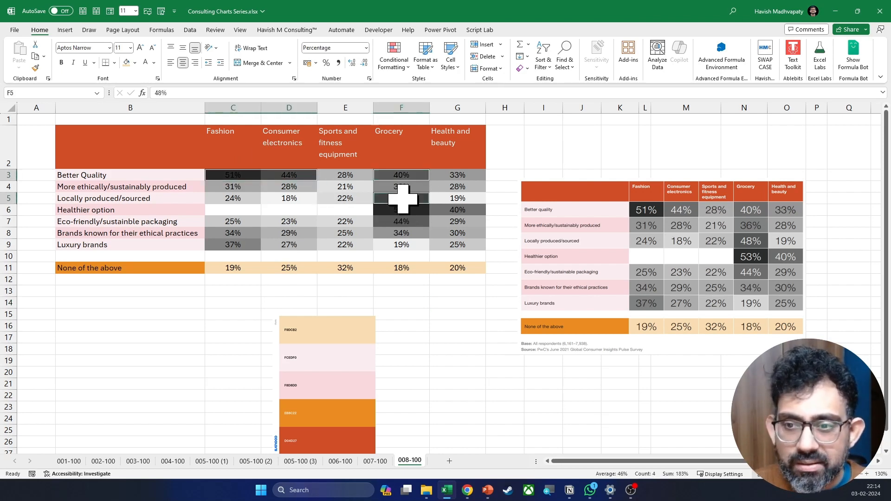
left_click_drag(401, 198, 401, 220)
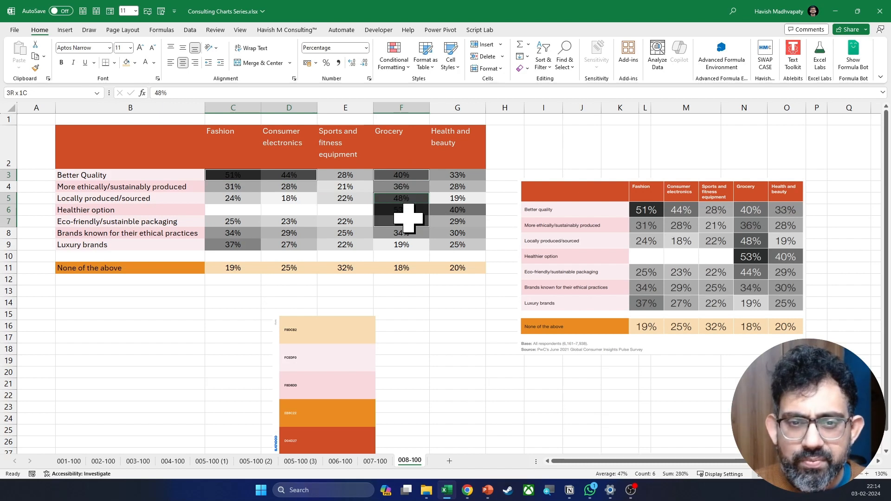
left_click(154, 63)
left_click(145, 102)
left_click(289, 221)
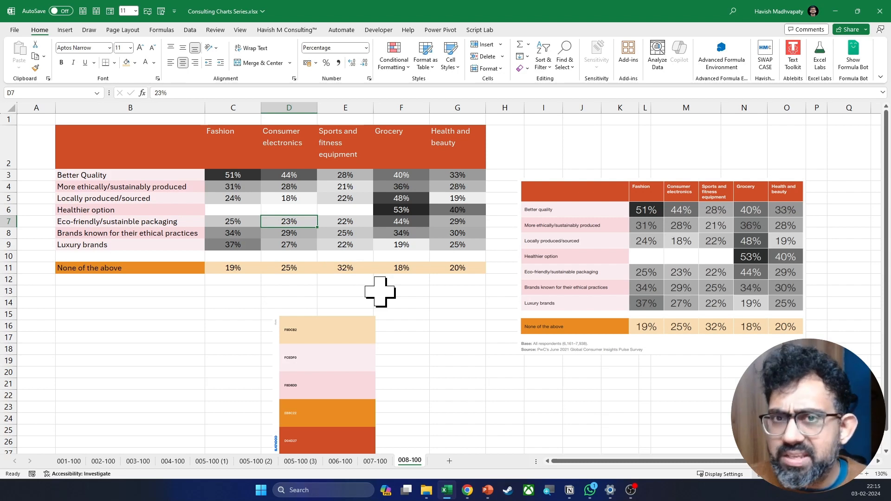
Set the row height of the category rows 3 to 9 to 20
left_click_drag(151, 175, 193, 246)
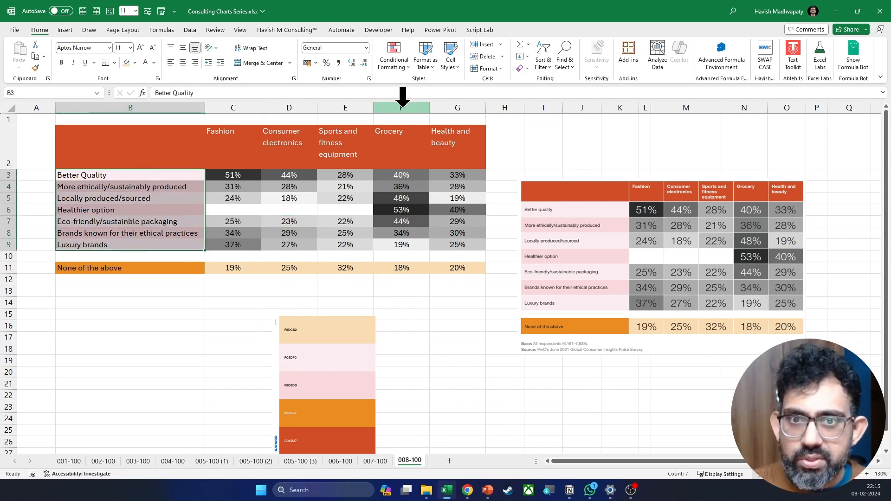
left_click(486, 68)
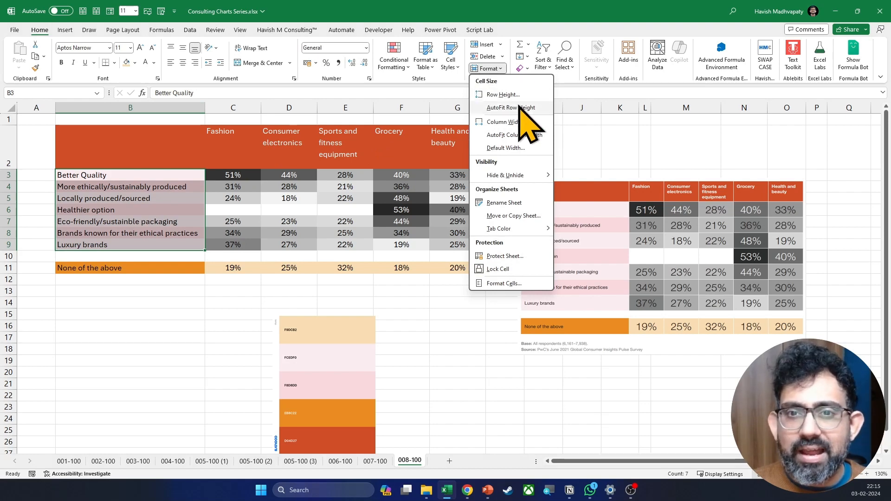
left_click(503, 95)
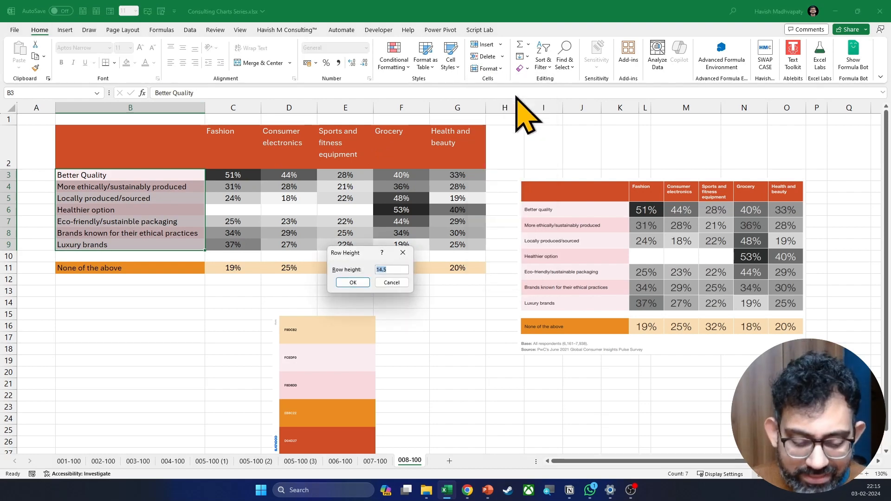
type("20")
key("Return")
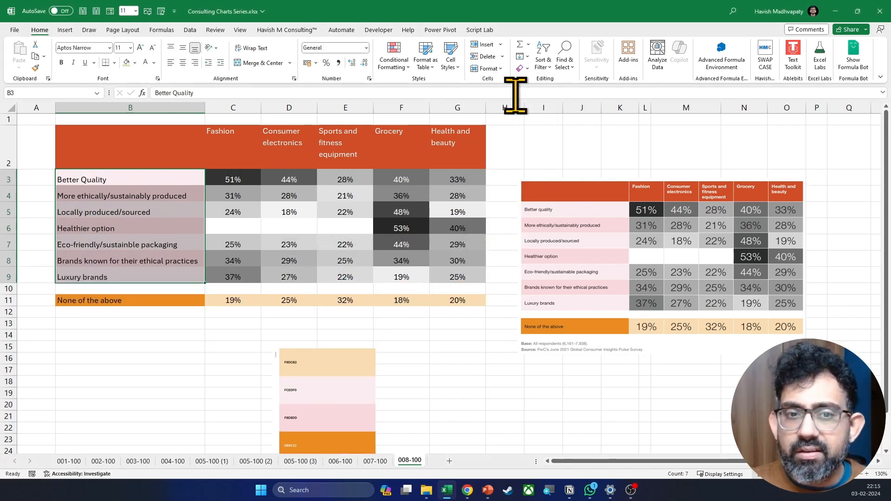
left_click(404, 339)
Vertically middle-align the percentages in C3:G11
scroll(514, 346, "down", 1)
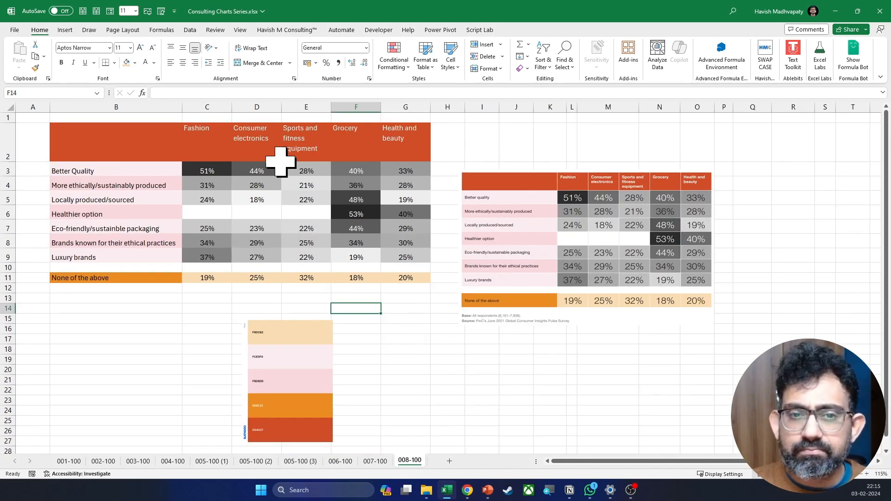
left_click(224, 173)
left_click_drag(232, 177, 399, 278)
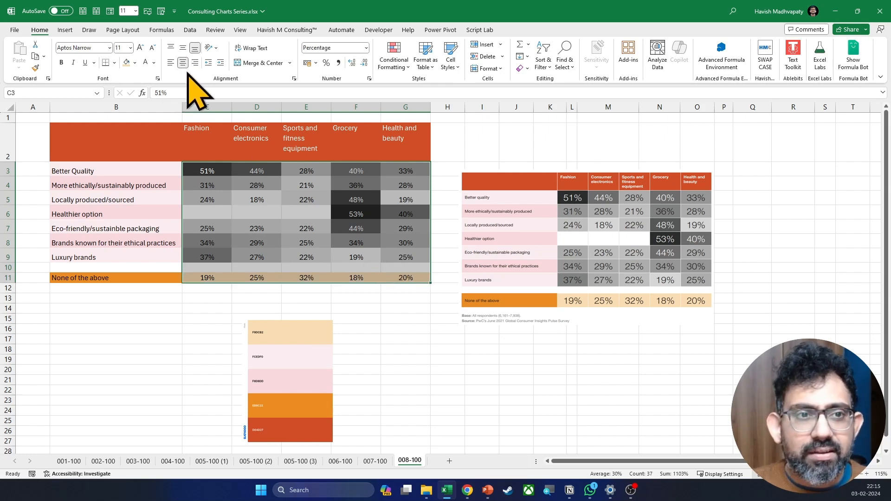
left_click(183, 48)
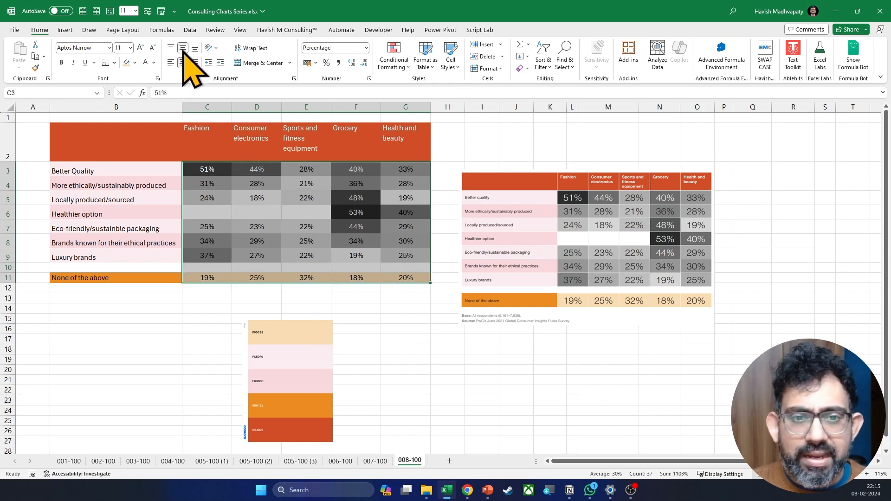
Increase the font size of the percentages in C3:G11 to 14
left_click(131, 48)
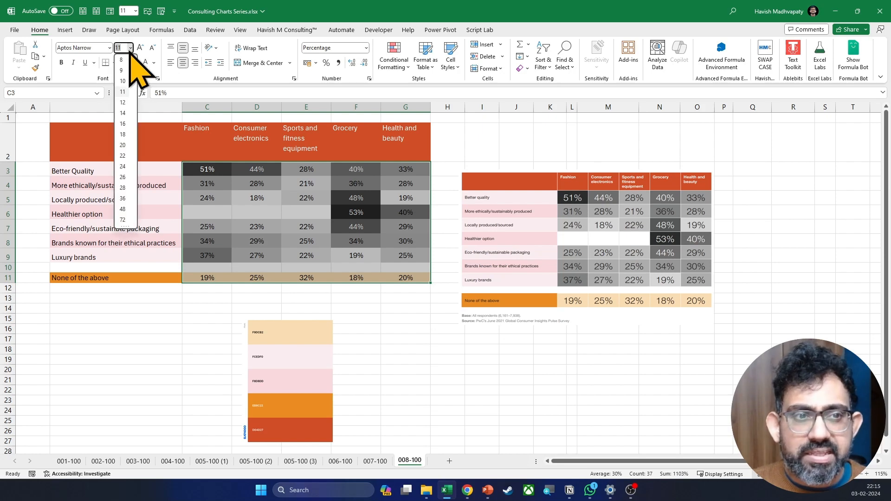
left_click(122, 102)
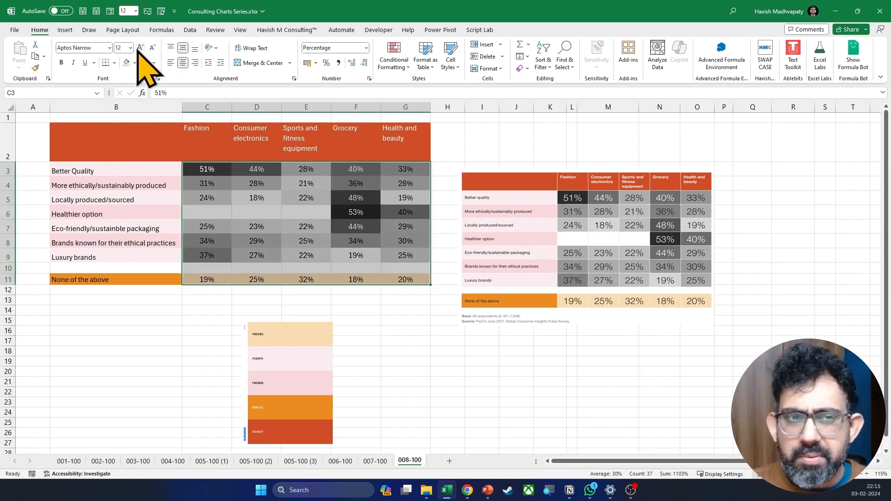
left_click(140, 48)
left_click(140, 48)
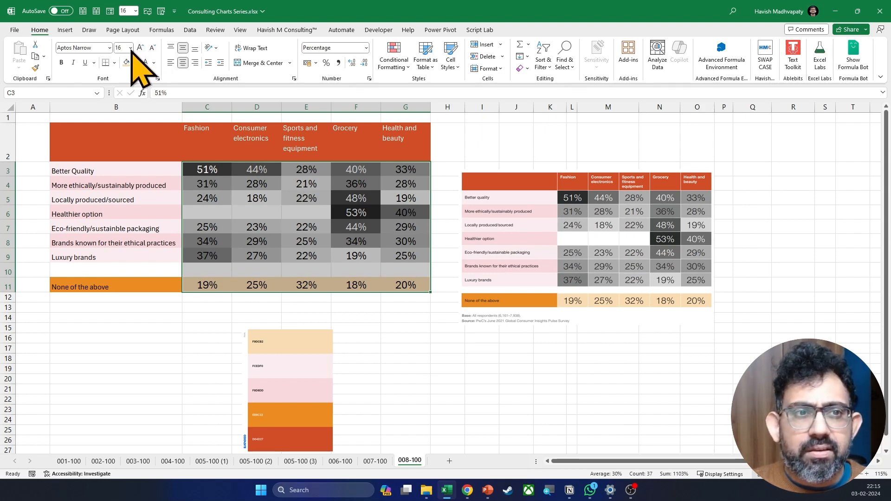
left_click(152, 48)
left_click(307, 269)
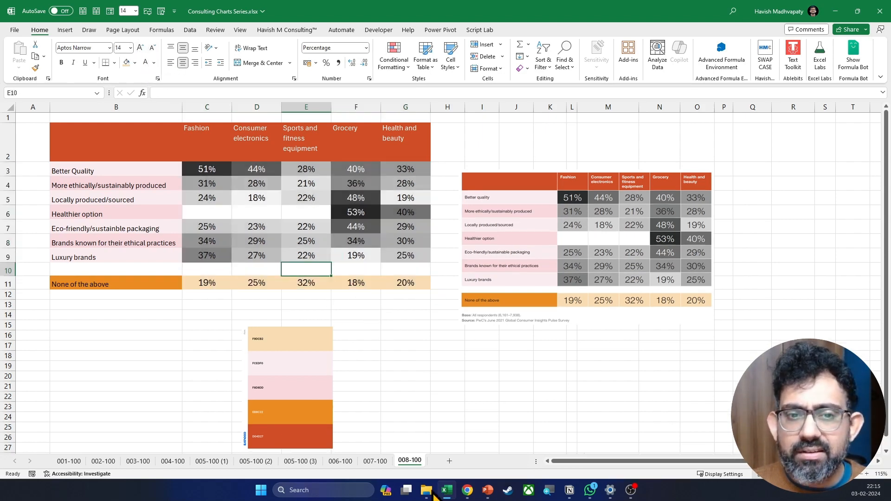
left_click(410, 367)
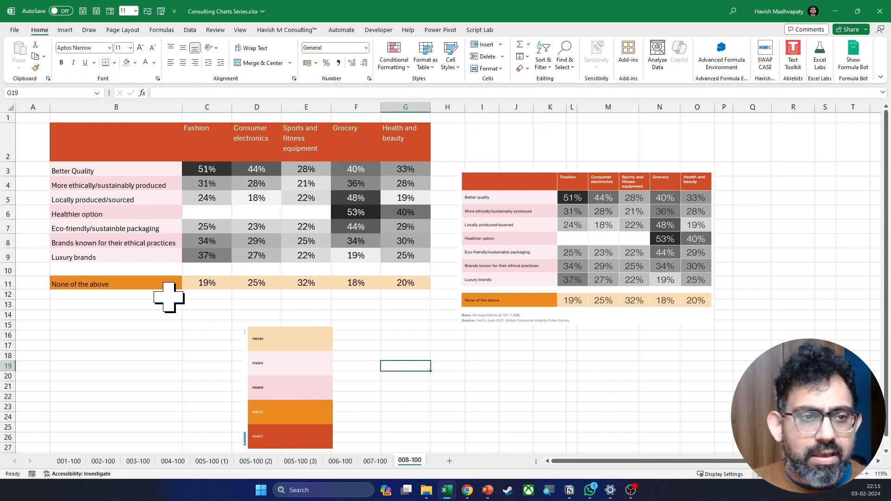
Vertically middle-align the row labels in B3:B11
left_click(119, 141)
left_click_drag(104, 283, 129, 278)
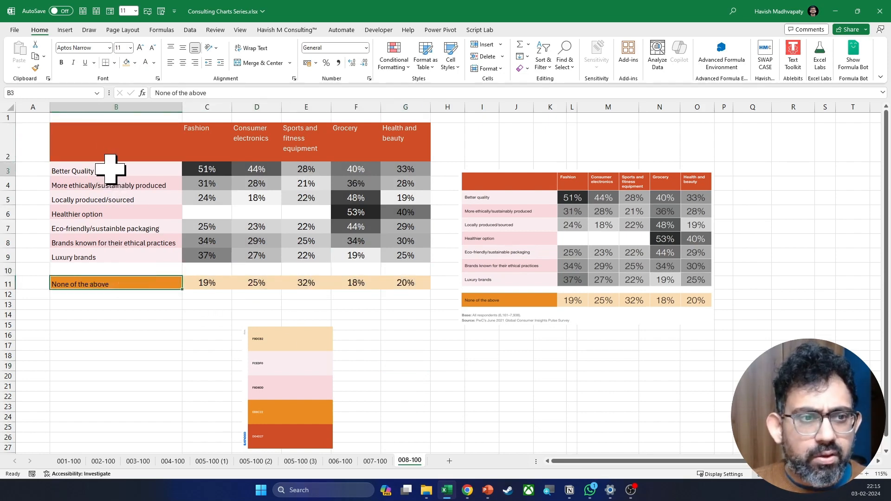
left_click_drag(113, 173, 93, 278)
left_click(183, 47)
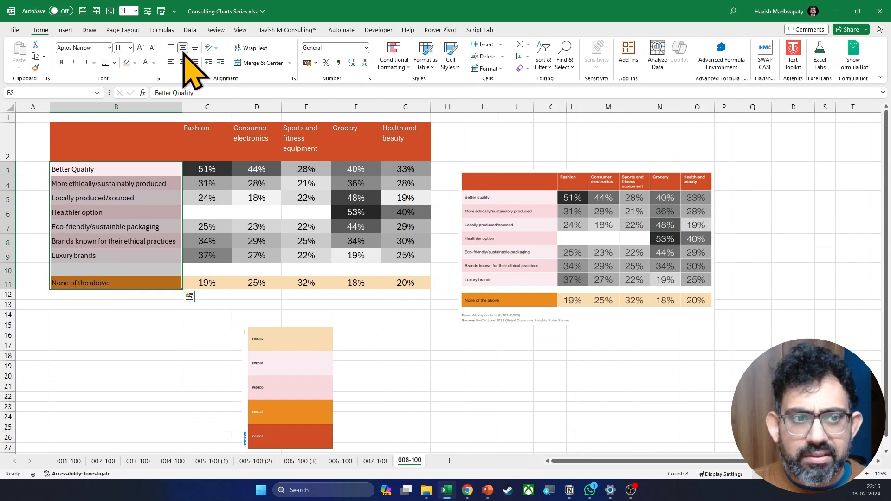
left_click(302, 239)
left_click(414, 324)
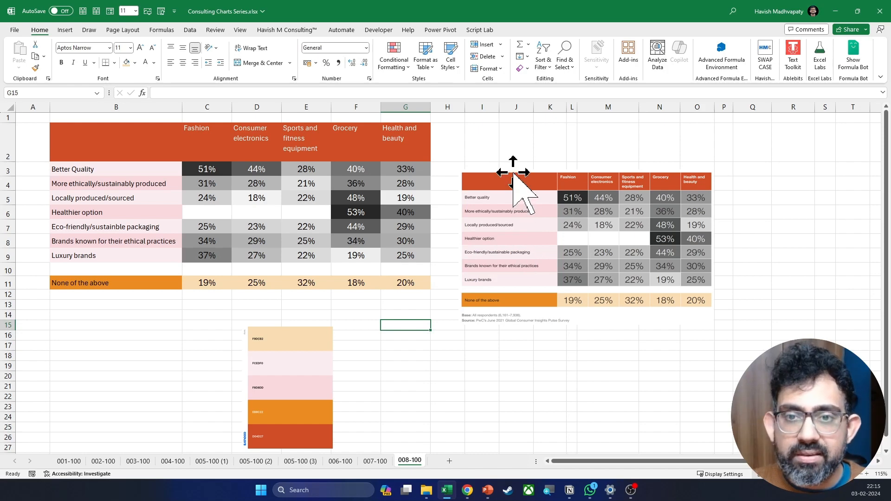
Enlarge the reference table picture to about column R and move it slightly up to sit beside the recreated table
left_click(591, 217)
left_click_drag(715, 325, 809, 383)
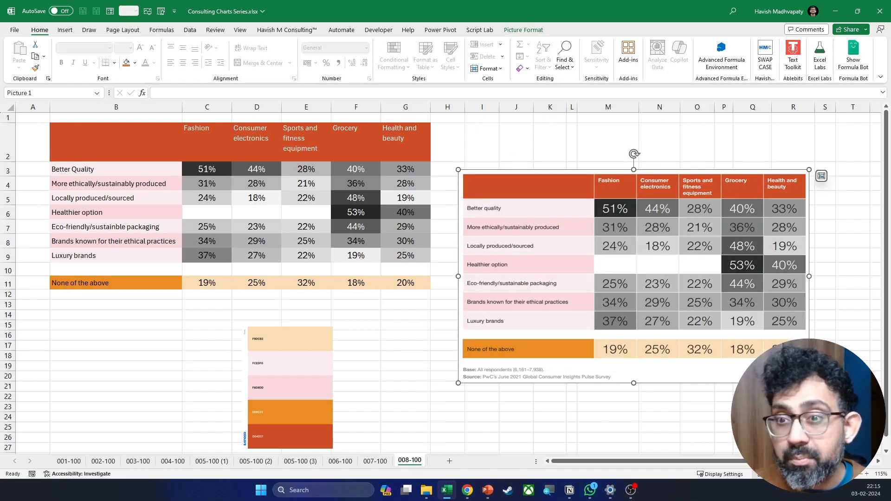
left_click_drag(644, 294, 649, 277)
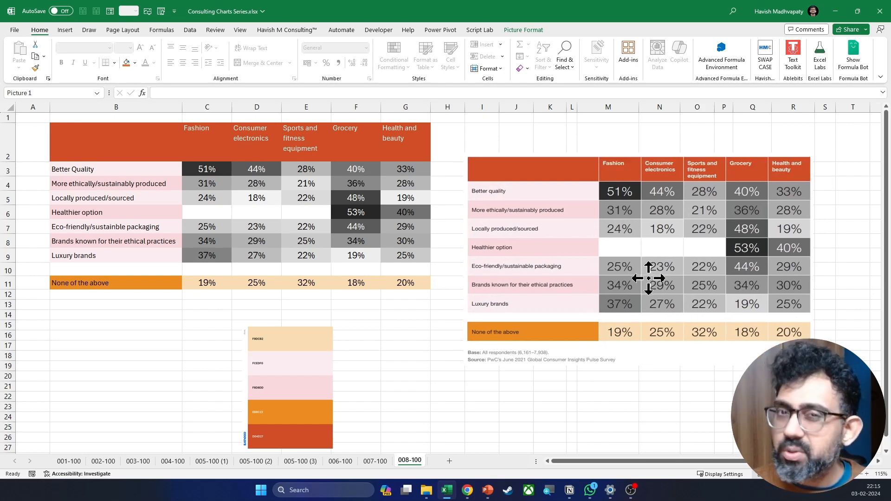
Hide the worksheet gridlines
left_click(173, 225)
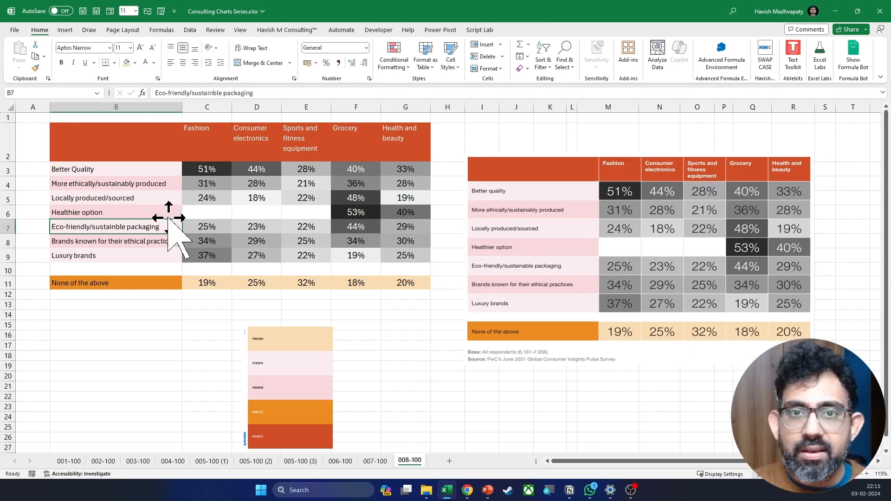
left_click(240, 30)
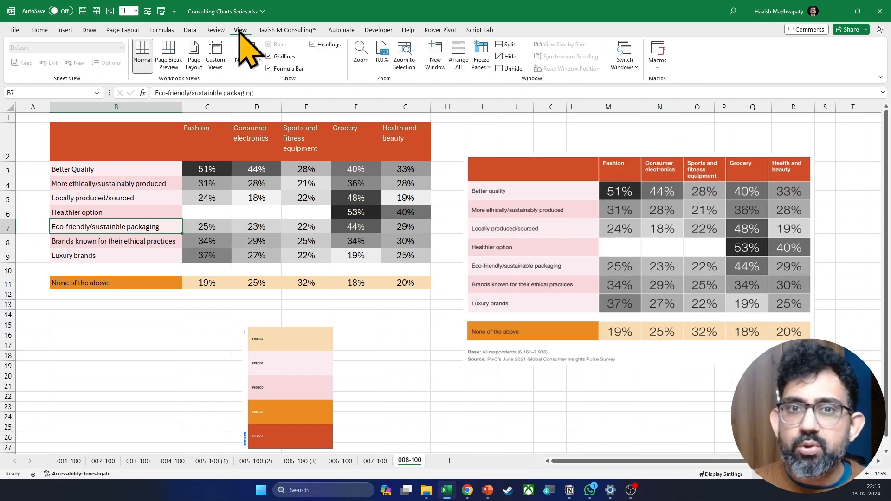
left_click(269, 56)
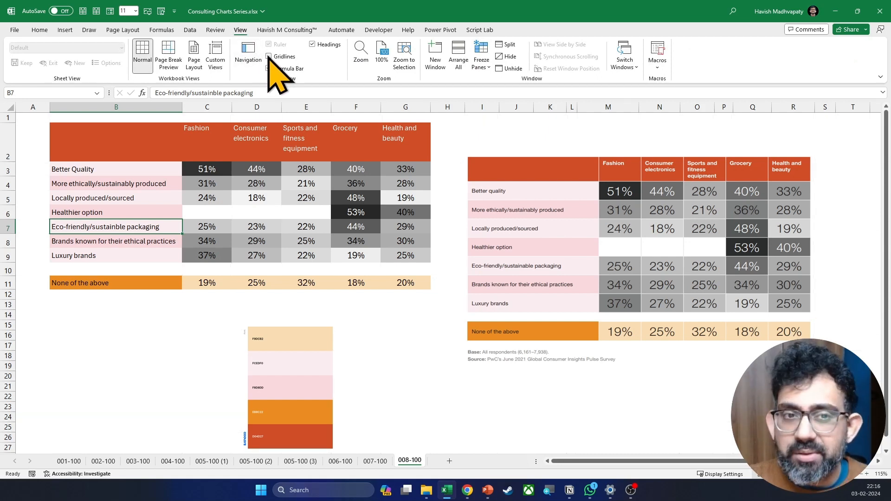
Select the table range B2:G9 and set the border-drawing line to white with a thicker solid style
left_click_drag(135, 135, 397, 279)
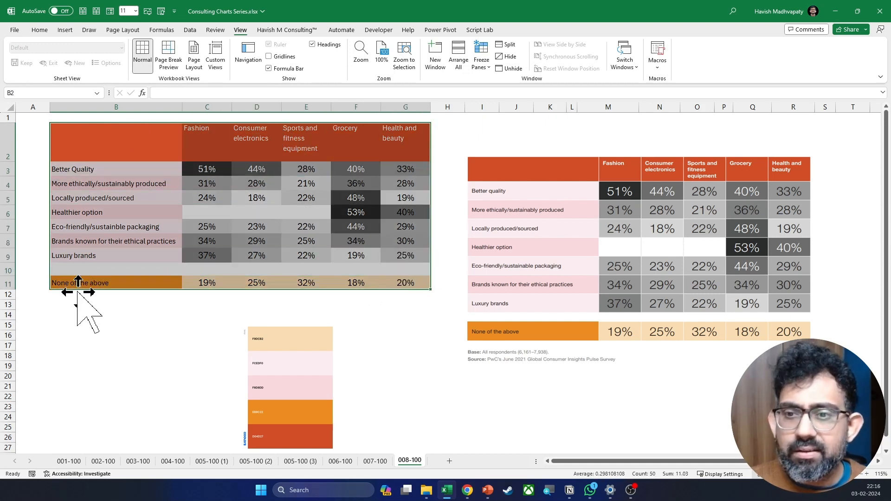
key("shift+Up")
key("shift+Up")
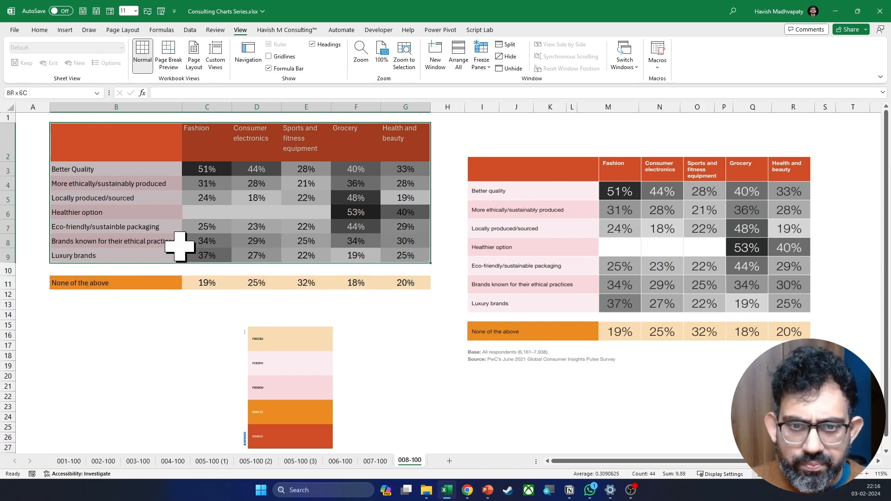
left_click(39, 30)
left_click(114, 62)
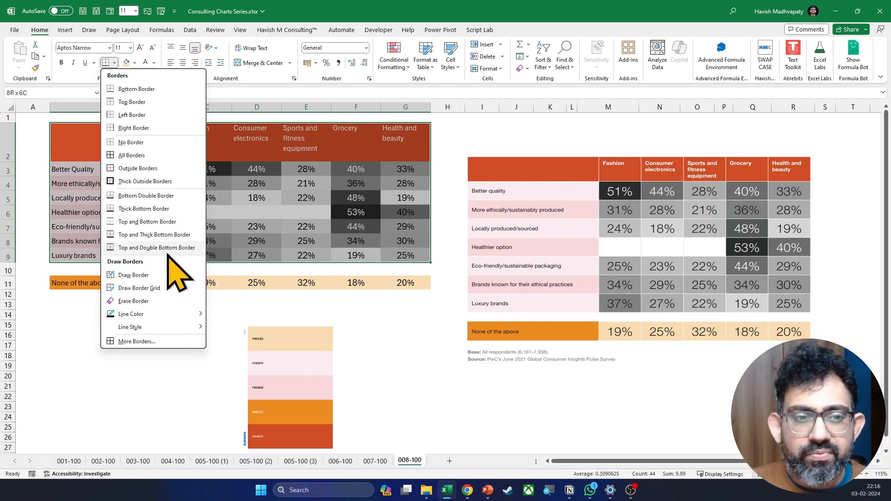
mouse_move(186, 314)
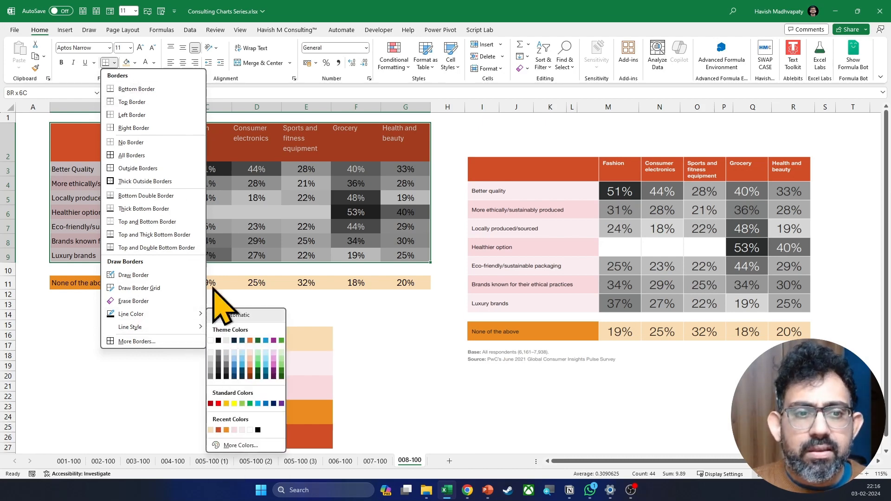
left_click(211, 344)
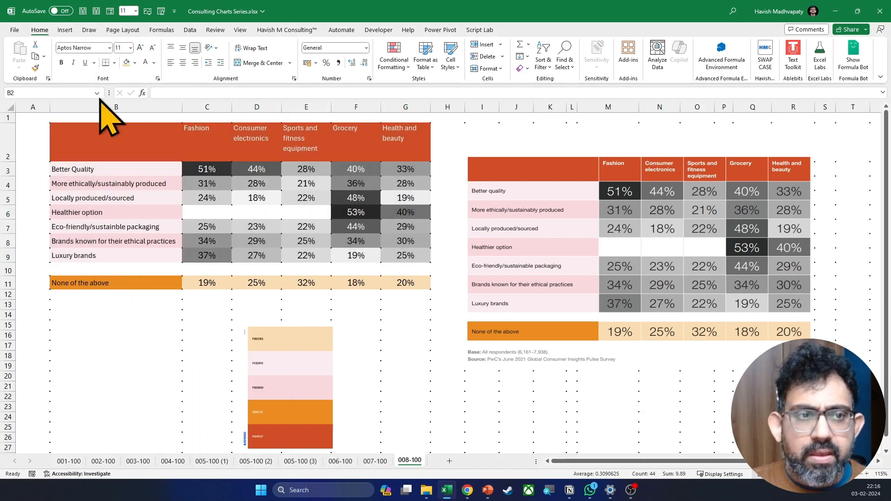
left_click(114, 63)
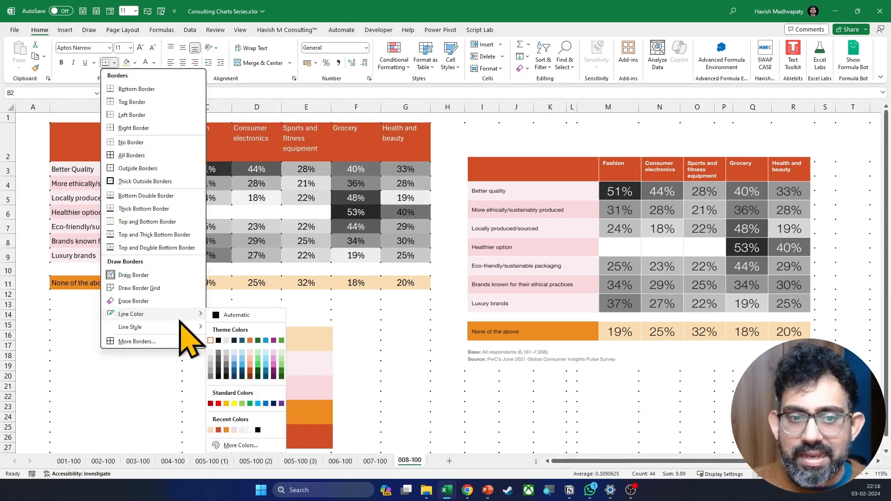
mouse_move(182, 329)
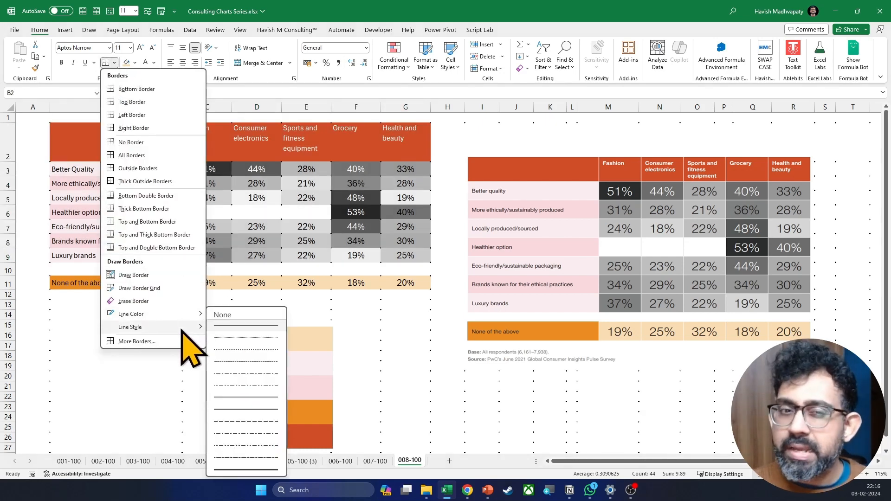
left_click(246, 410)
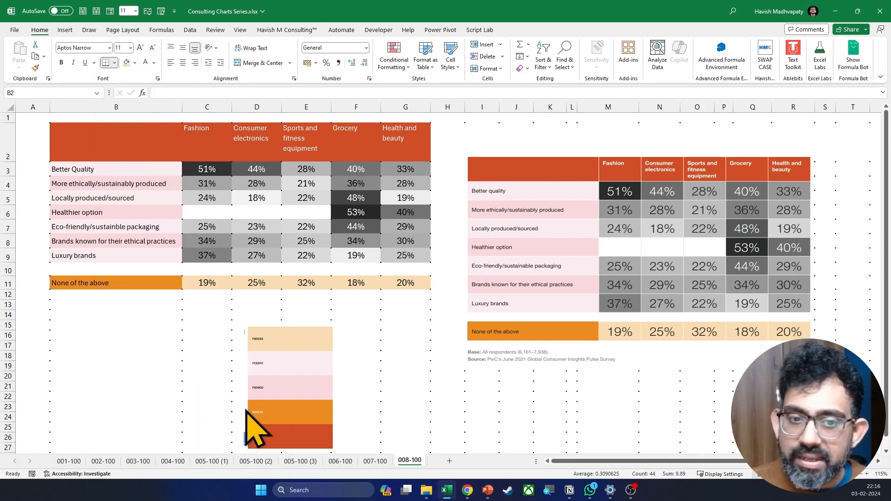
Add inside borders to B2:G9 through the detailed border settings, choose white as the line colour, and apply
left_click(114, 63)
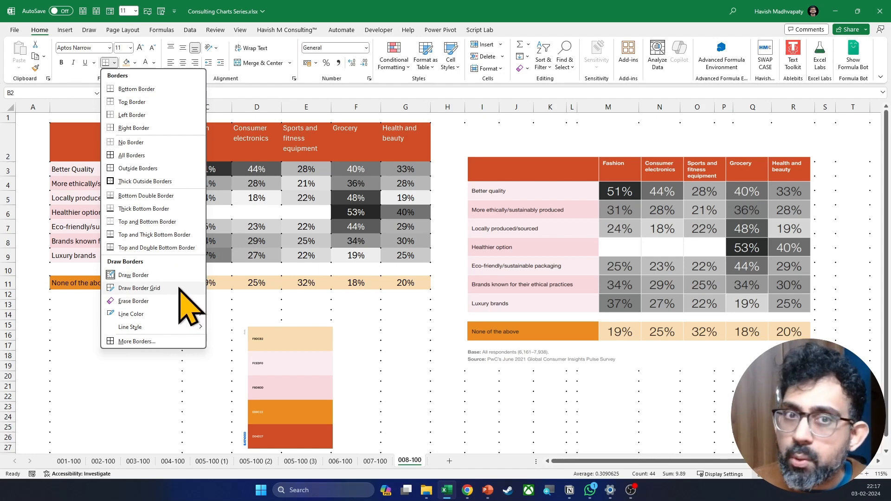
left_click(138, 341)
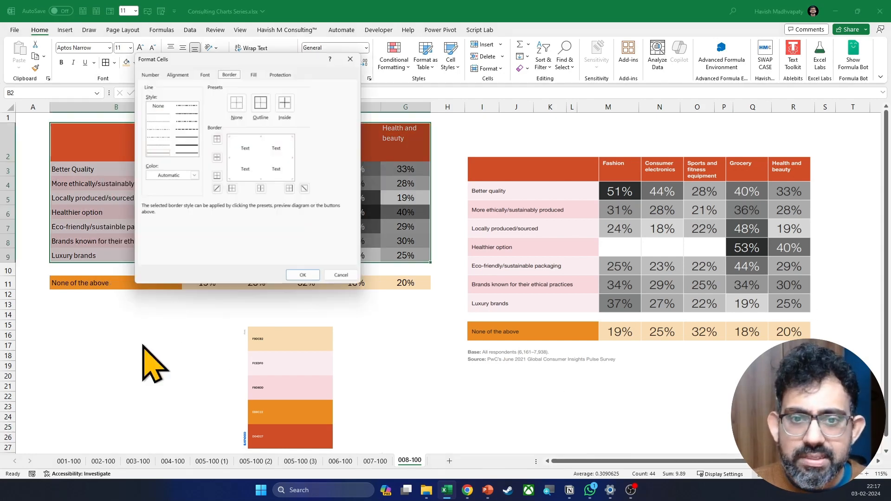
left_click_drag(224, 54, 267, 76)
left_click(329, 126)
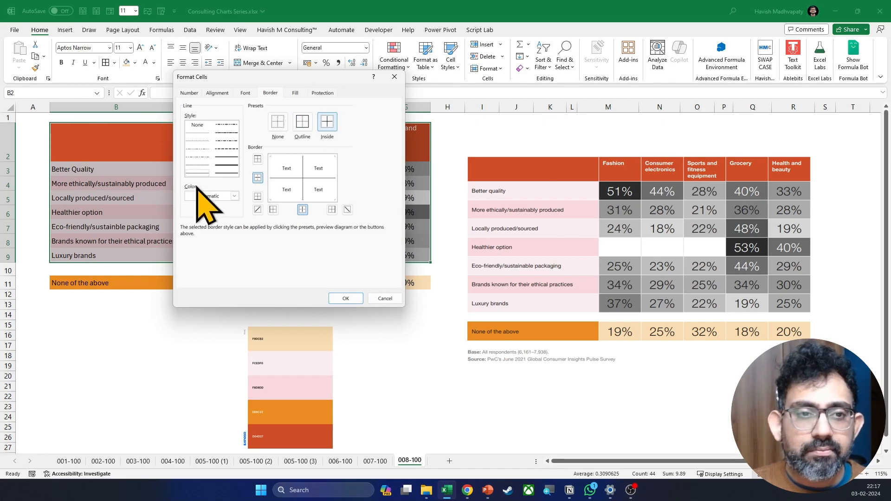
left_click(234, 196)
left_click(190, 233)
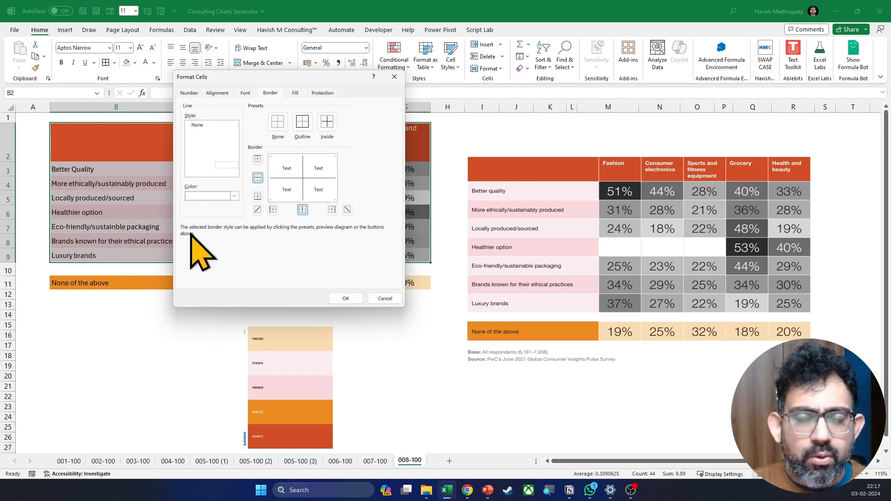
left_click(346, 298)
left_click(353, 239)
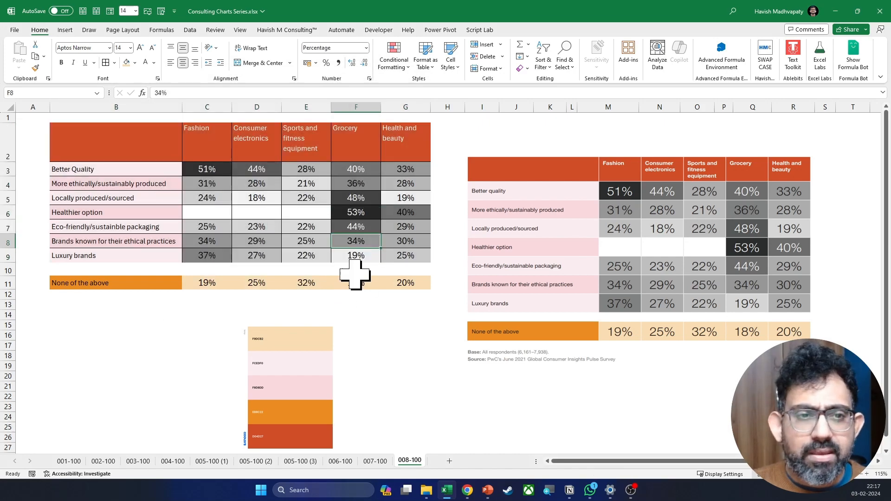